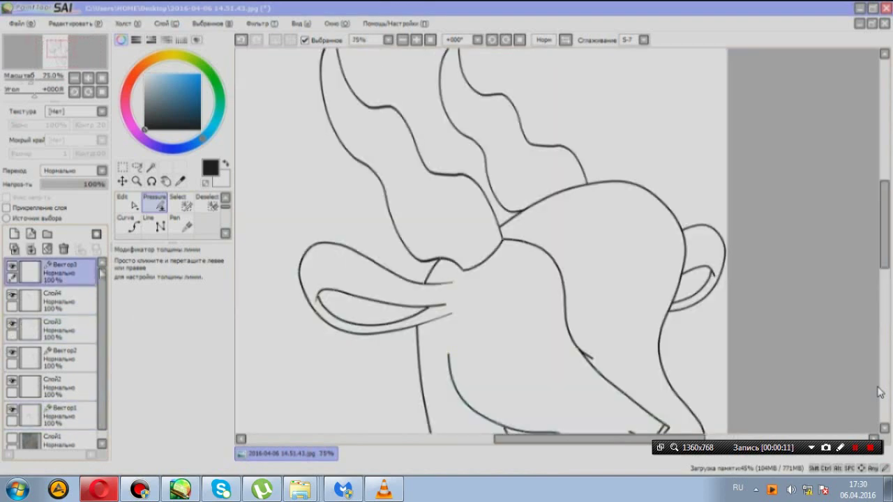
Add a vector layer above the sketch layer and trace the upper and lower eye outline with the Curve tool.
scroll(418, 244, "down", 2)
left_click(30, 234)
left_click(126, 223)
scroll(381, 201, "up", 1)
scroll(381, 201, "up", 1)
left_click(334, 116)
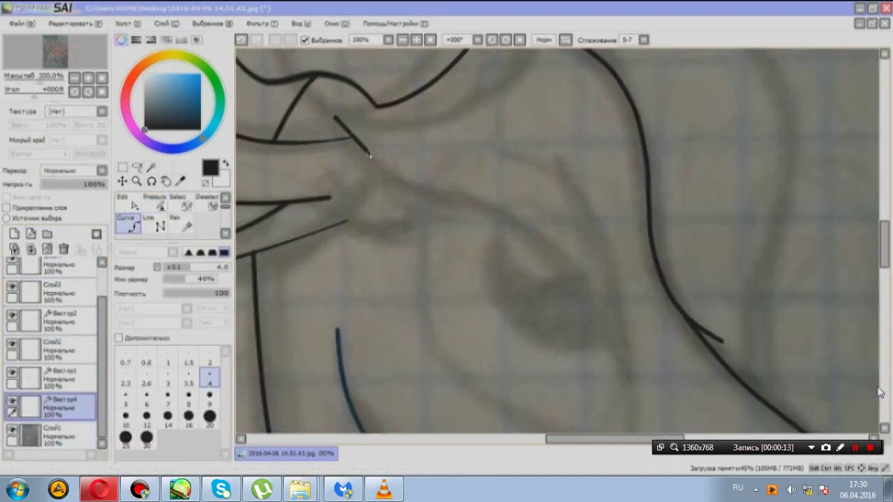
left_click(601, 319)
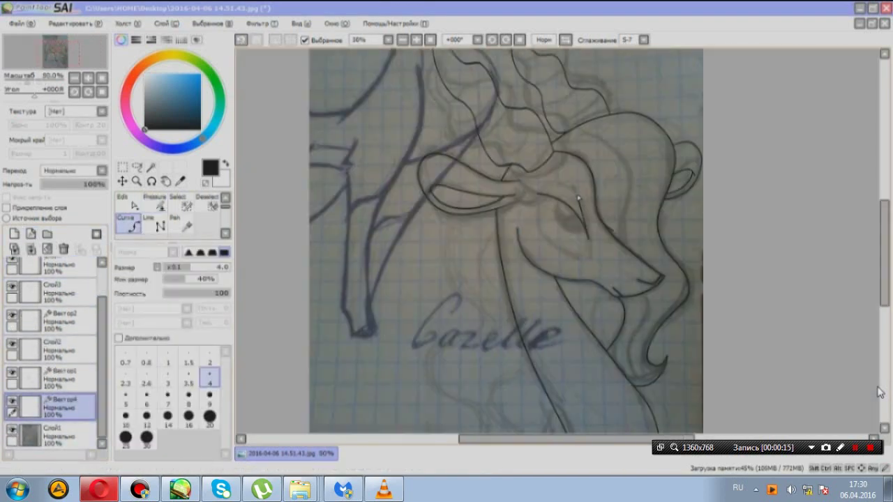
scroll(439, 258, "up", 1)
scroll(439, 258, "down", 3)
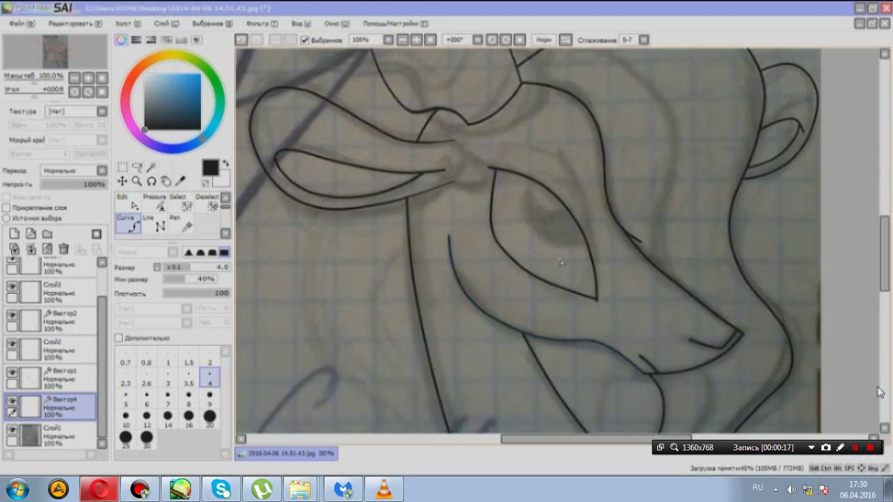
Hide the sketch layer and smooth the lower eye curve by moving and deleting its anchor points.
left_click(132, 205)
scroll(880, 392, "up", 1)
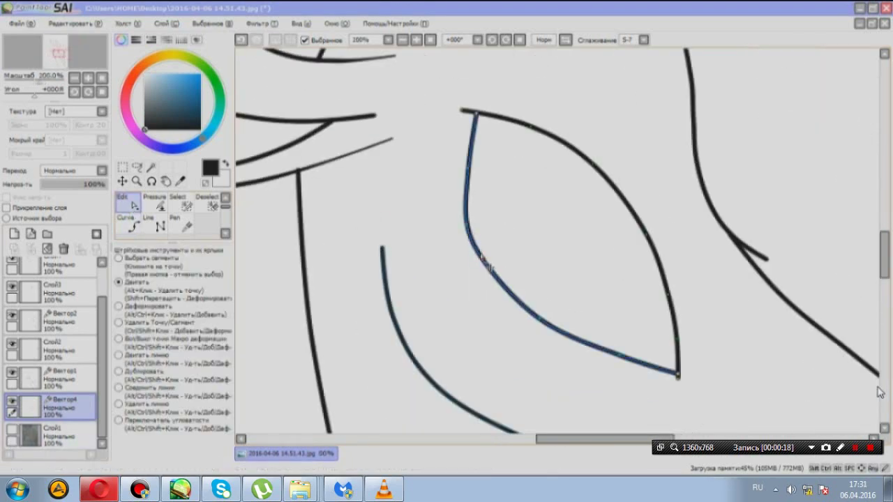
scroll(880, 392, "up", 1)
scroll(879, 393, "down", 2)
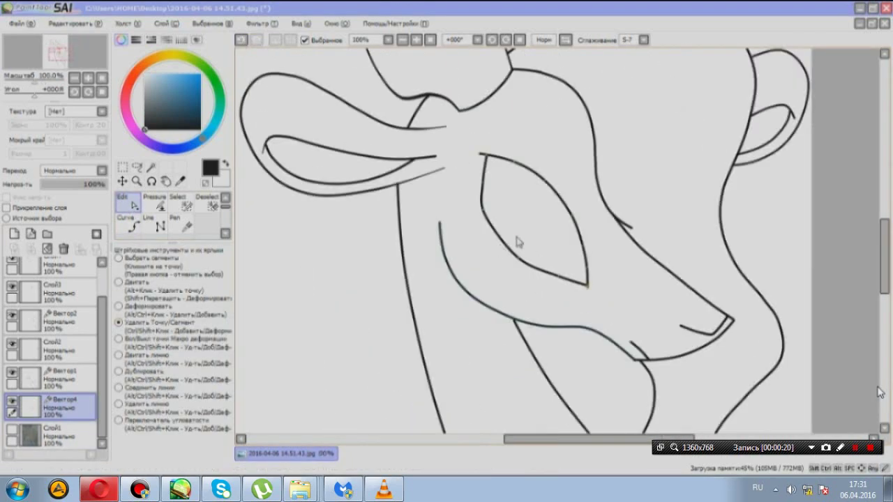
scroll(475, 273, "up", 1)
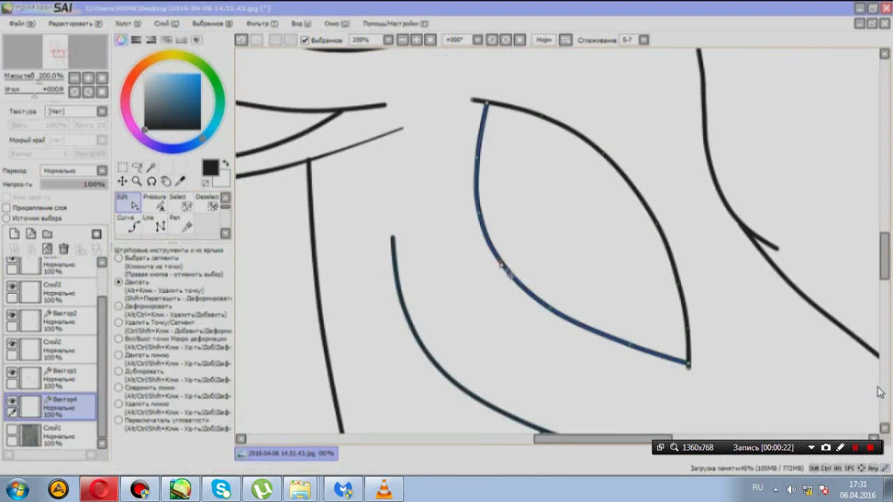
scroll(623, 304, "down", 1)
scroll(622, 304, "down", 1)
scroll(575, 310, "up", 2)
Thicken the eye outline and taper its lines to a fine point at the corner nearest the muzzle.
left_click(154, 202)
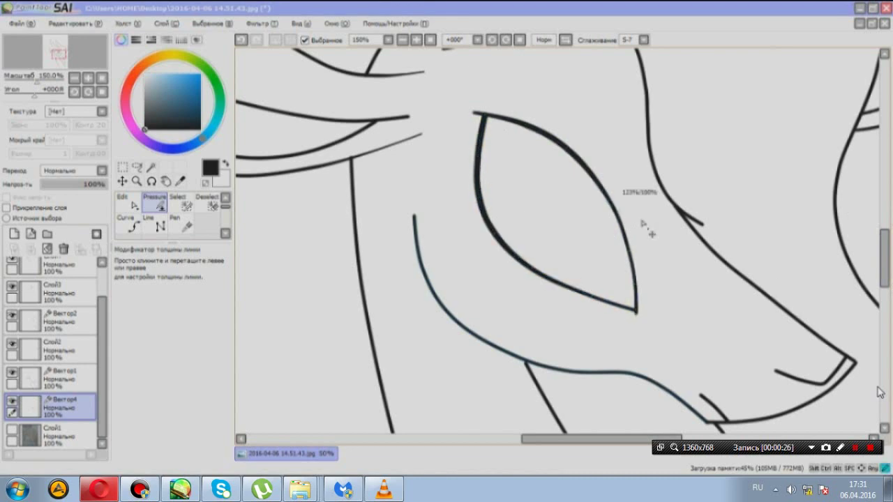
scroll(645, 230, "down", 1)
left_click(179, 204)
key("p")
scroll(600, 293, "up", 2)
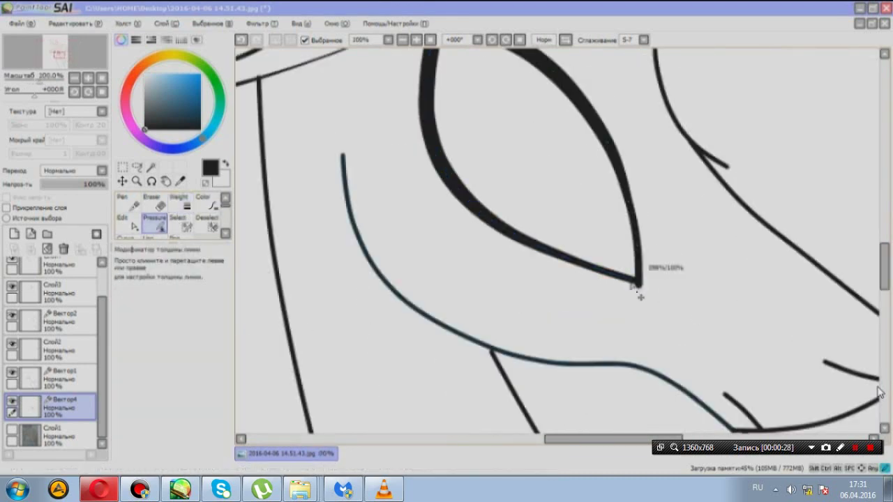
scroll(619, 203, "down", 1)
scroll(606, 245, "up", 1)
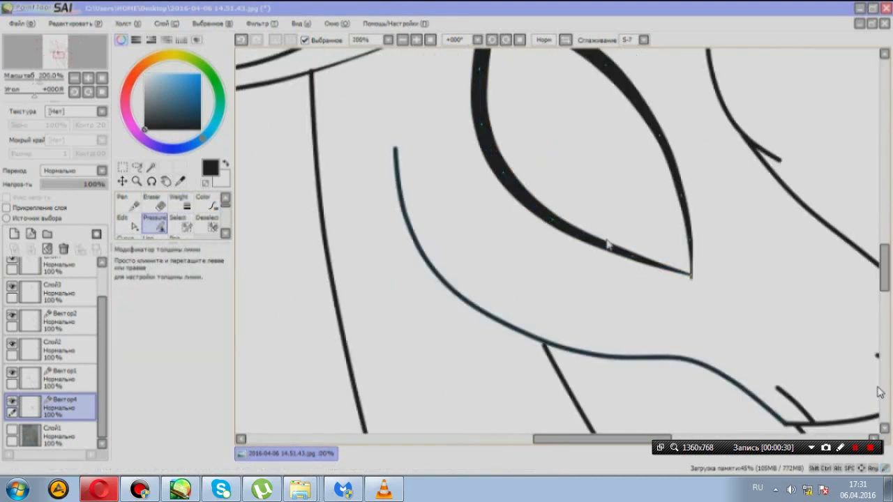
scroll(508, 193, "up", 3)
key("c")
scroll(551, 190, "down", 5)
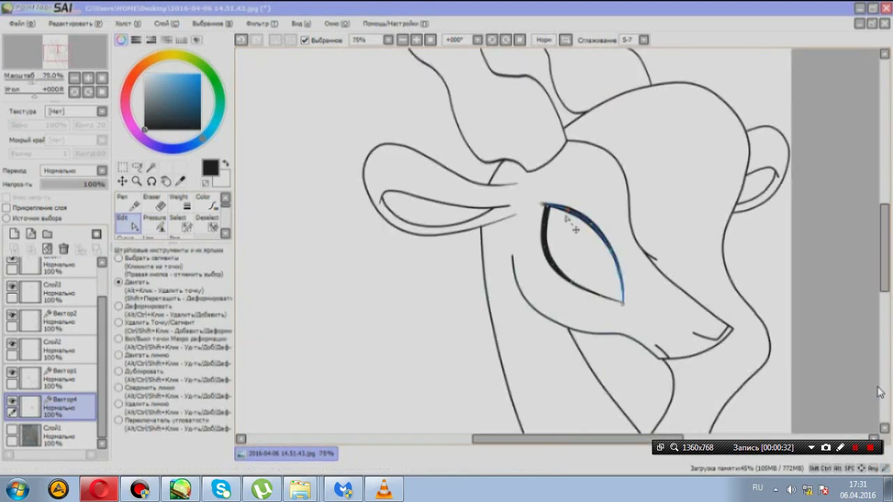
On a new vector layer, trace two curves over the sketch from the ear side to the eye's inner corner.
left_click(31, 235)
key("v")
scroll(507, 225, "up", 6)
left_click(486, 165)
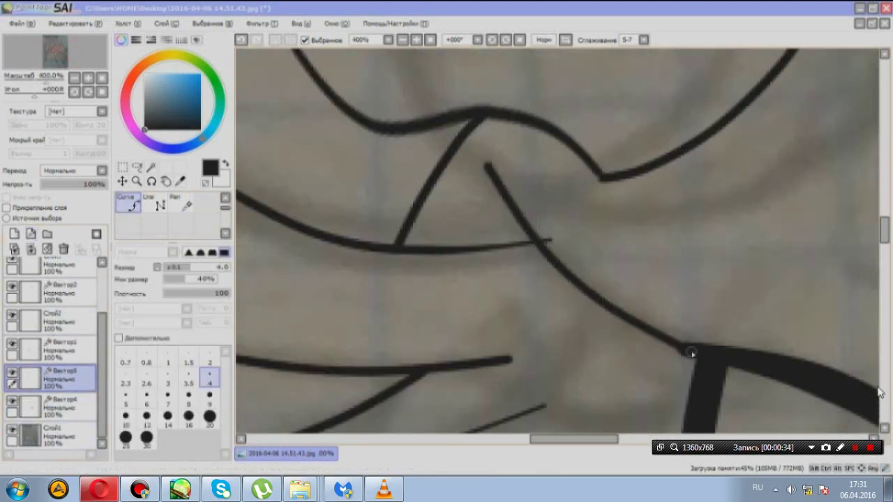
double_click(691, 352)
scroll(691, 352, "down", 5)
Set the two eye-corner curves to line weight 9 and taper their outer ends with the Pressure tool.
key("w")
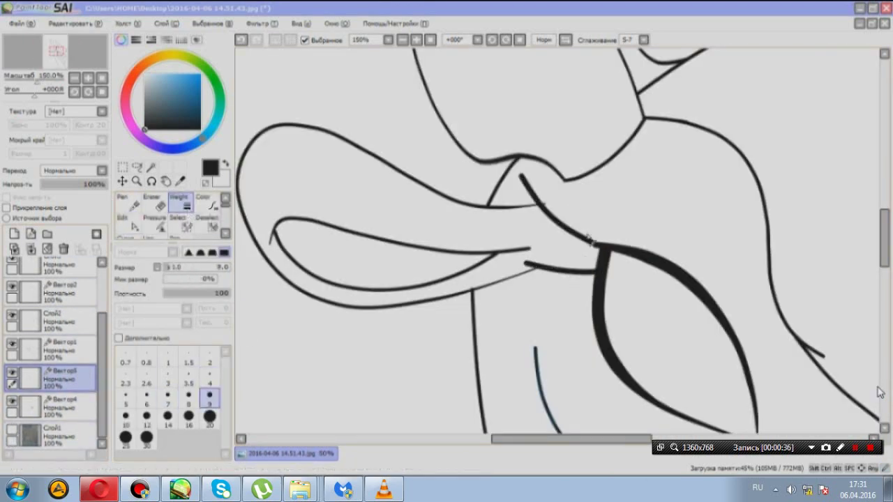
left_click_drag(589, 241, 530, 265)
left_click_drag(530, 265, 489, 282)
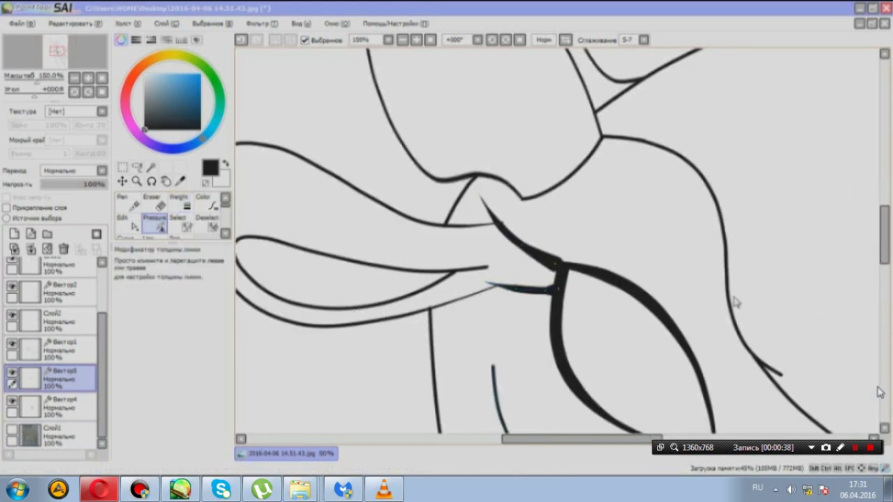
scroll(524, 263, "up", 1)
scroll(460, 300, "down", 1)
scroll(409, 249, "up", 1)
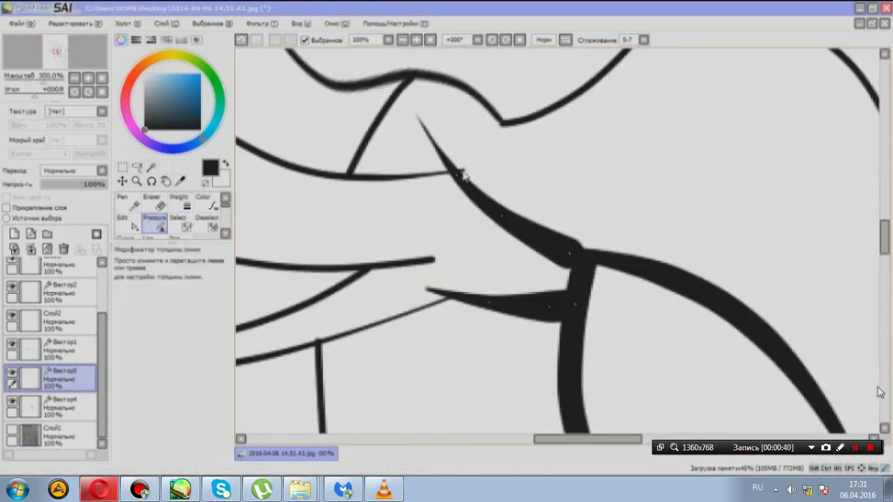
scroll(464, 175, "down", 3)
scroll(465, 209, "up", 1)
Adjust the anchor points of the eye-corner curves so they join the eye outline cleanly.
double_click(122, 221)
key("Escape")
scroll(553, 214, "up", 2)
scroll(541, 247, "down", 3)
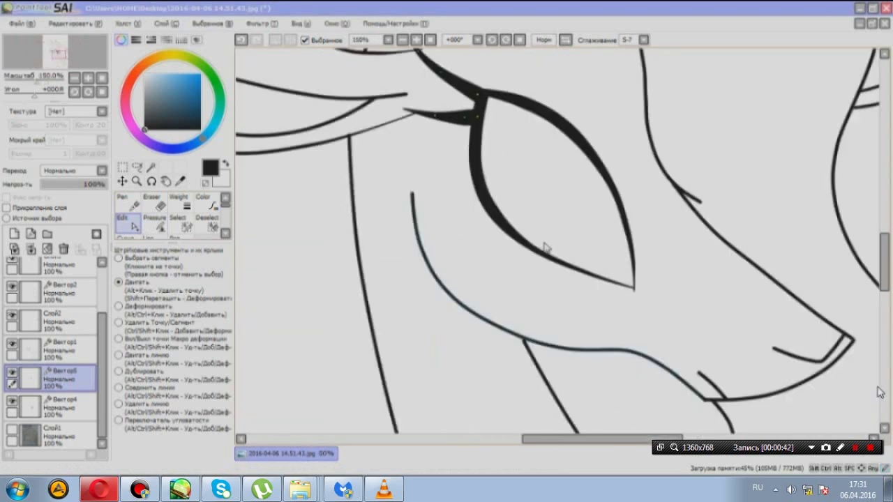
scroll(473, 250, "up", 1)
scroll(474, 251, "up", 2)
scroll(263, 305, "down", 4)
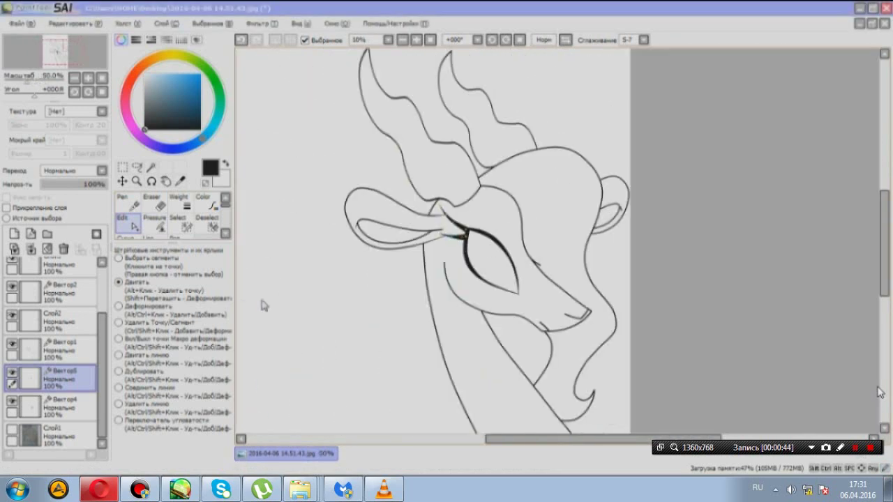
Fade the line layers around Вектор1, setting Вектор5 to 39%, Вектор4 to 42%, Слой2 to 38% and Вектор2 to 37% opacity.
key("ctrl+plus")
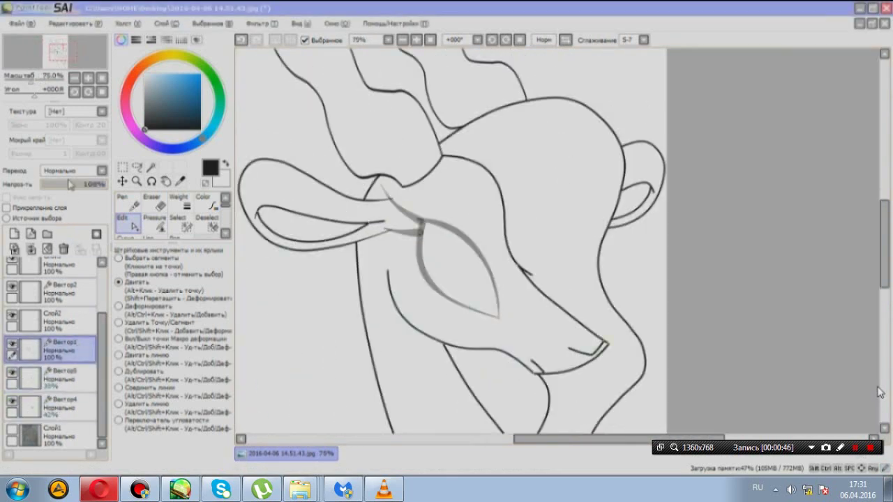
key("ctrl+shift+n")
key("ctrl+z")
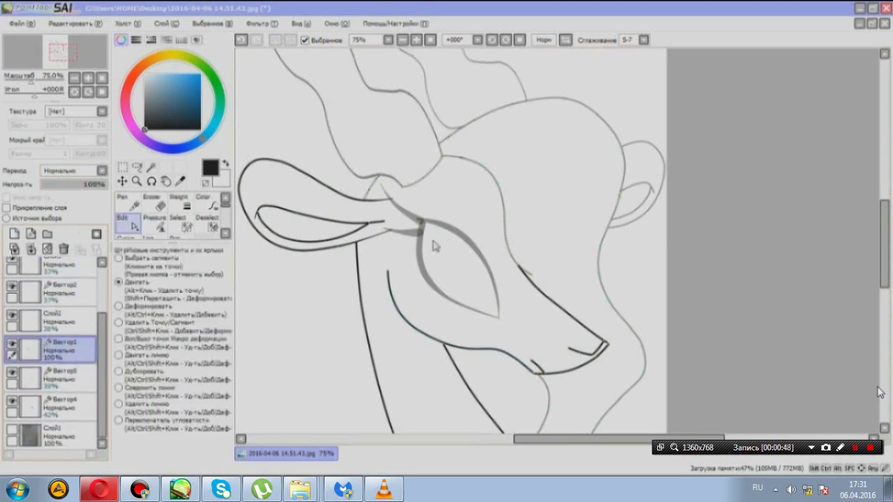
Vary the line thickness of the jaw, snout and mouth on layer Вектор1, tapering the jaw line's upper end.
key("ctrl+plus")
key("ctrl+plus")
left_click_drag(505, 309, 429, 338)
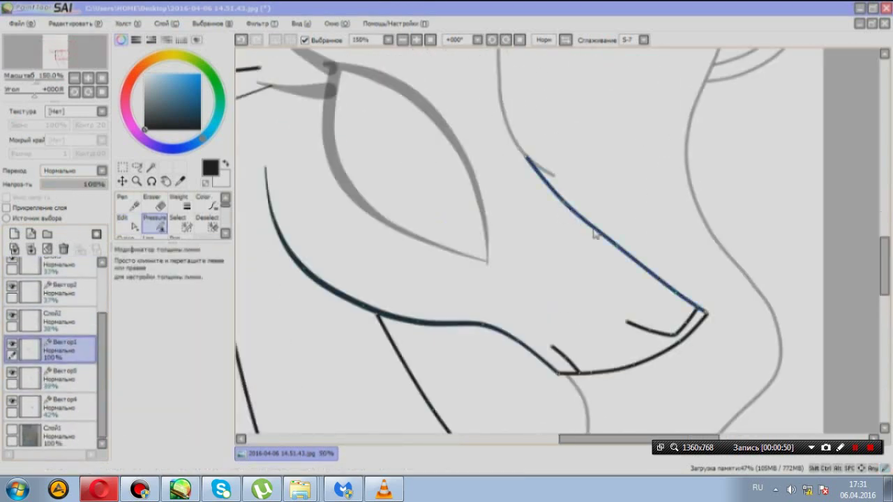
scroll(259, 274, "up", 2)
scroll(436, 303, "down", 3)
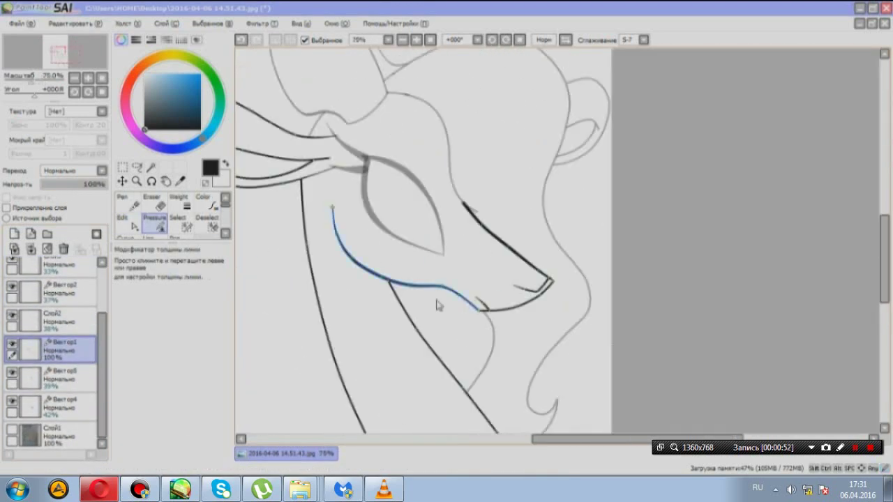
scroll(509, 293, "up", 3)
scroll(788, 223, "down", 4)
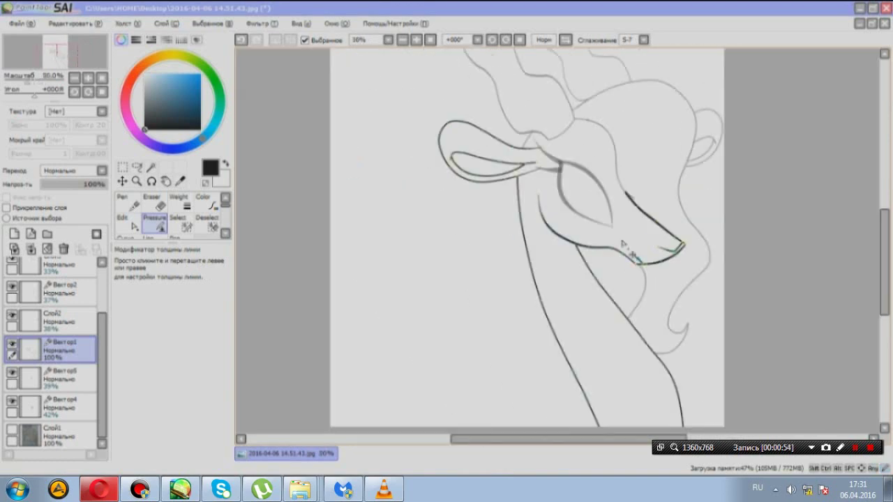
Thicken the near ear's outer outline with the Pressure tool and smooth its curve by moving anchor points.
scroll(325, 119, "up", 2)
scroll(489, 199, "up", 4)
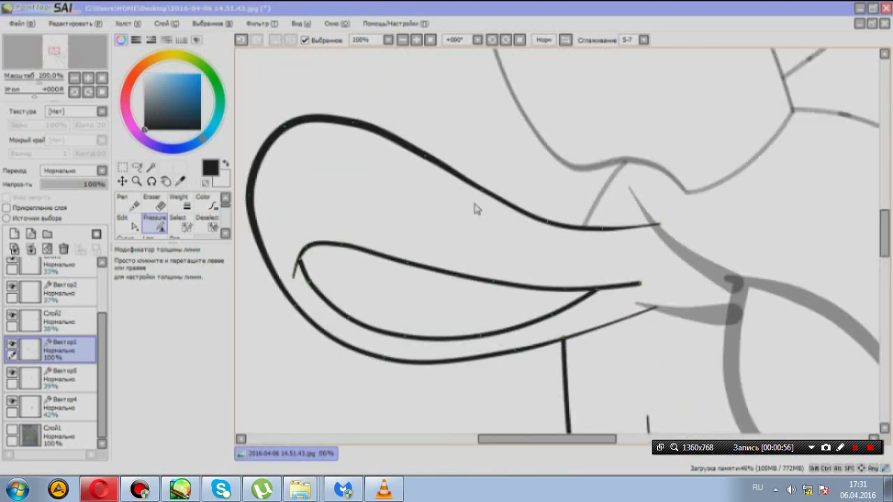
key("ctrl")
scroll(513, 242, "up", 1)
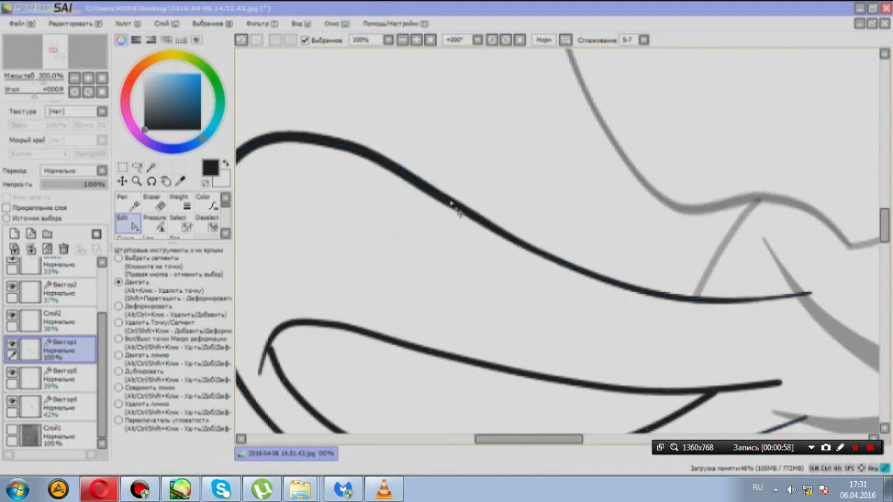
scroll(454, 205, "down", 2)
scroll(450, 206, "up", 2)
scroll(451, 209, "down", 3)
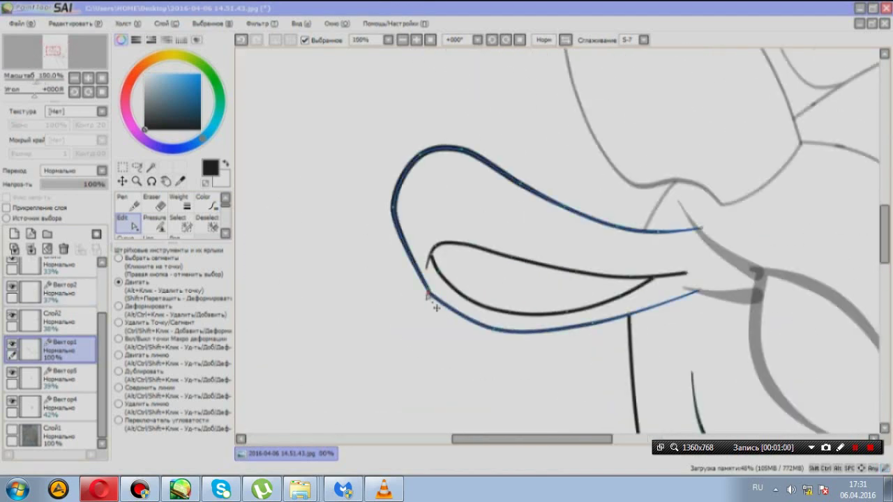
Vary the line thickness along the near ear's lower edge and its inner contour.
scroll(339, 203, "up", 1)
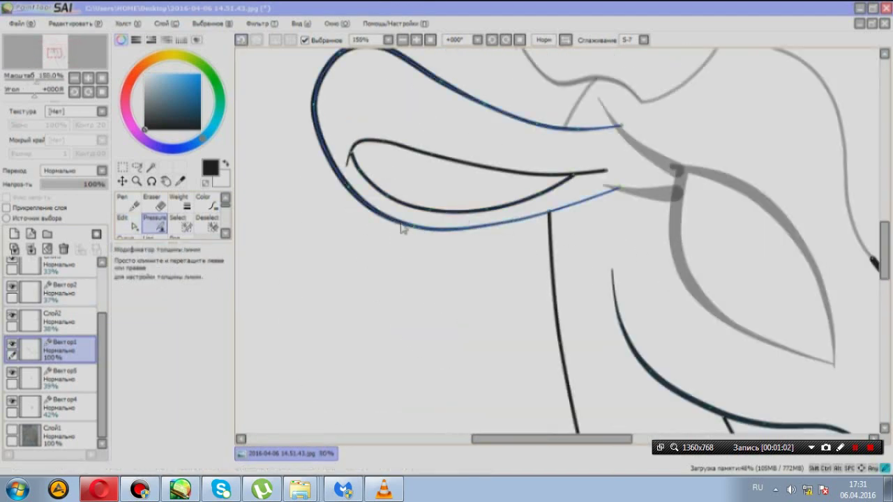
scroll(514, 193, "down", 2)
scroll(438, 223, "up", 2)
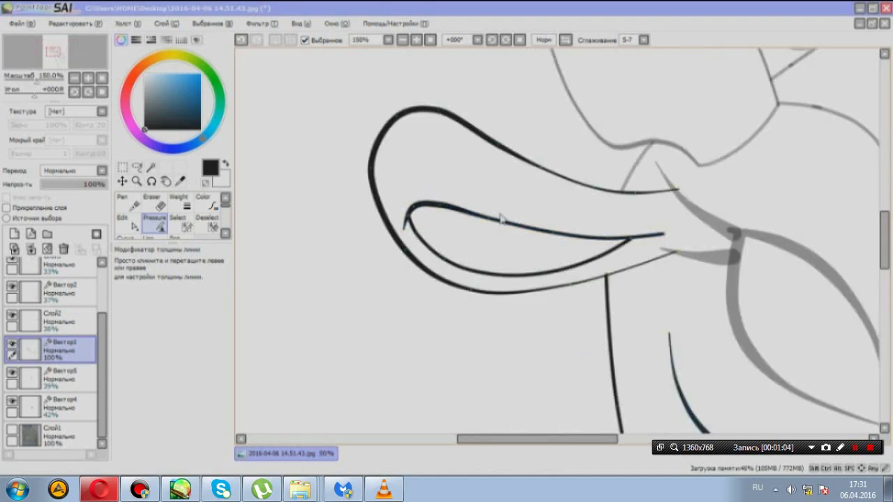
scroll(500, 219, "down", 2)
scroll(558, 244, "up", 2)
Thicken the front and back neck lines toward the lower edge of the canvas.
scroll(650, 266, "down", 4)
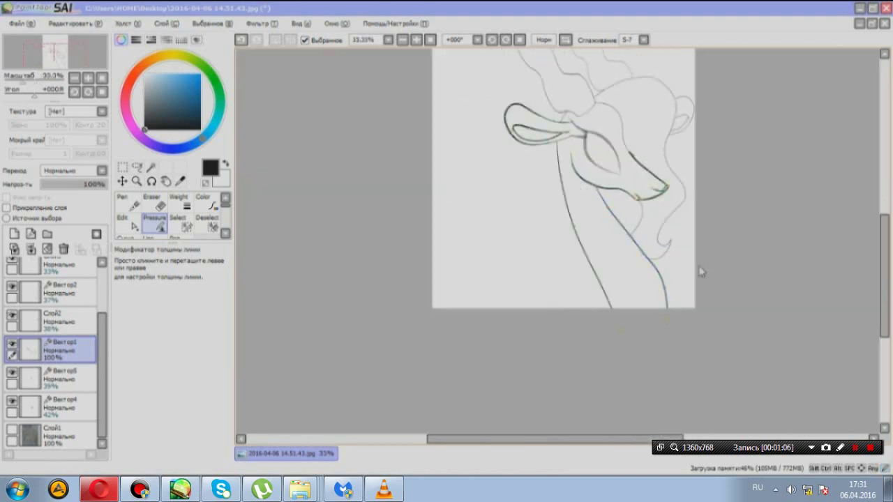
scroll(700, 271, "up", 4)
scroll(583, 265, "down", 2)
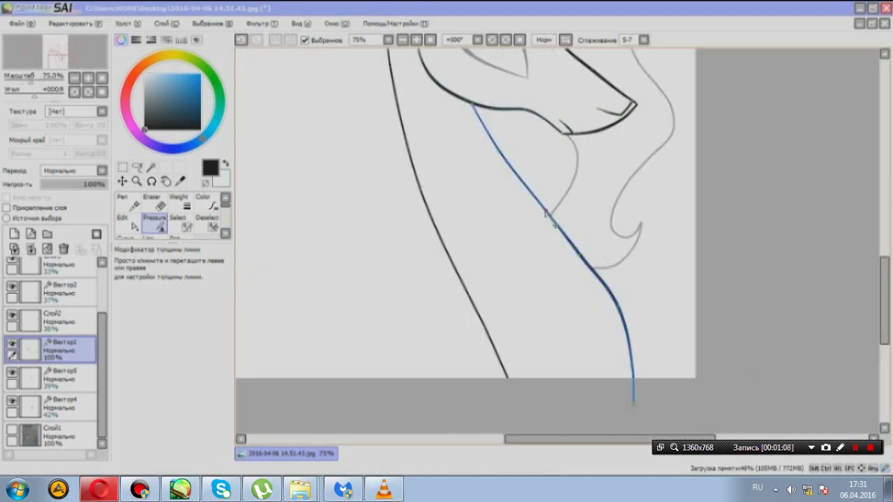
scroll(546, 293, "down", 2)
key("e")
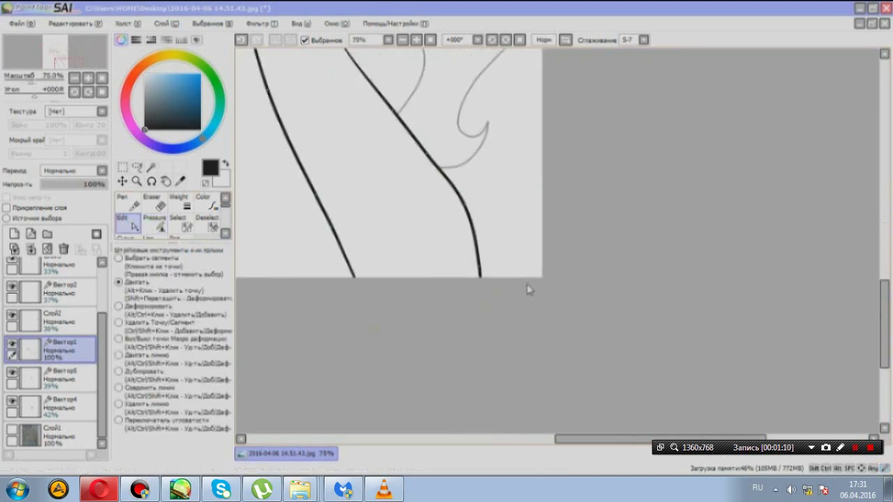
Lower the opacity of layer Вектор1 to 34% and readjust the opacity of layer Слой2.
left_click(52, 321)
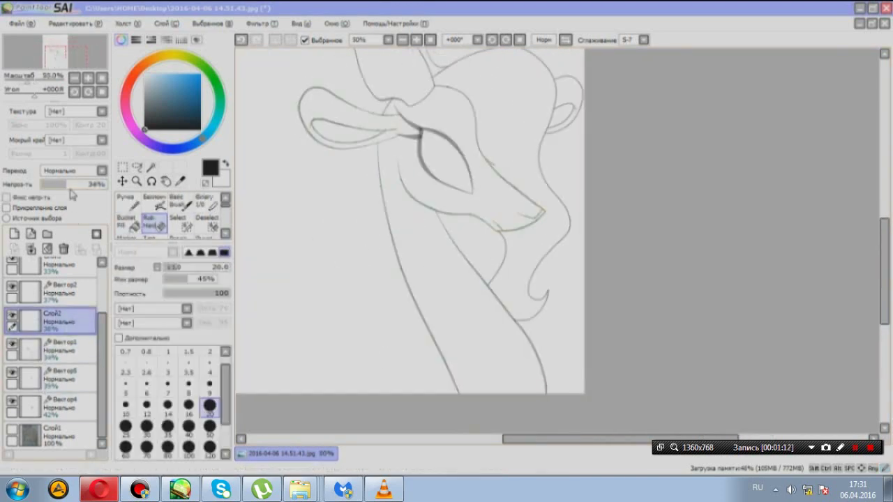
scroll(601, 209, "up", 8)
scroll(601, 209, "down", 12)
Restore layer Вектор2 to 100% opacity and thicken the crown of the mane's outline to 200% pressure.
left_click(52, 292)
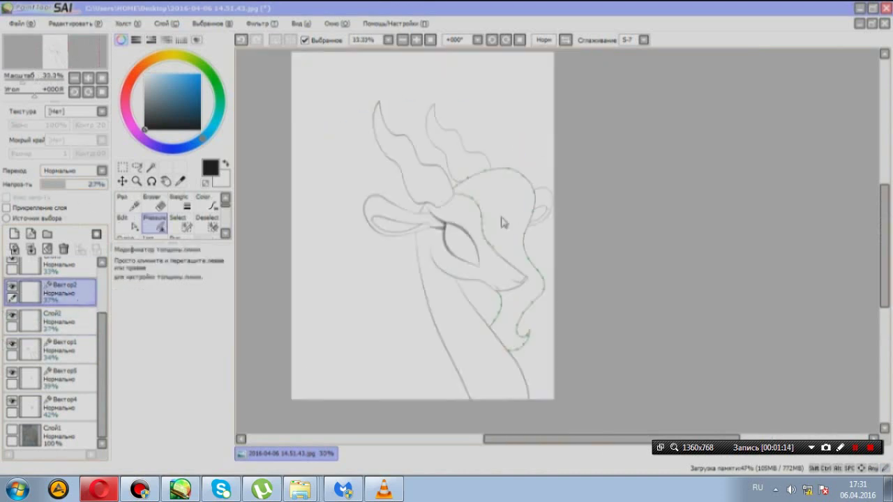
scroll(502, 224, "up", 4)
scroll(500, 274, "down", 3)
scroll(510, 193, "up", 5)
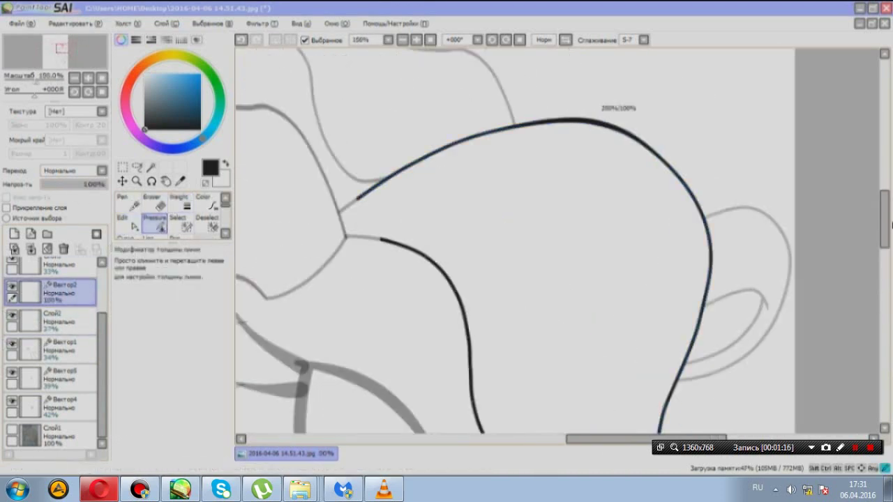
scroll(417, 178, "down", 1)
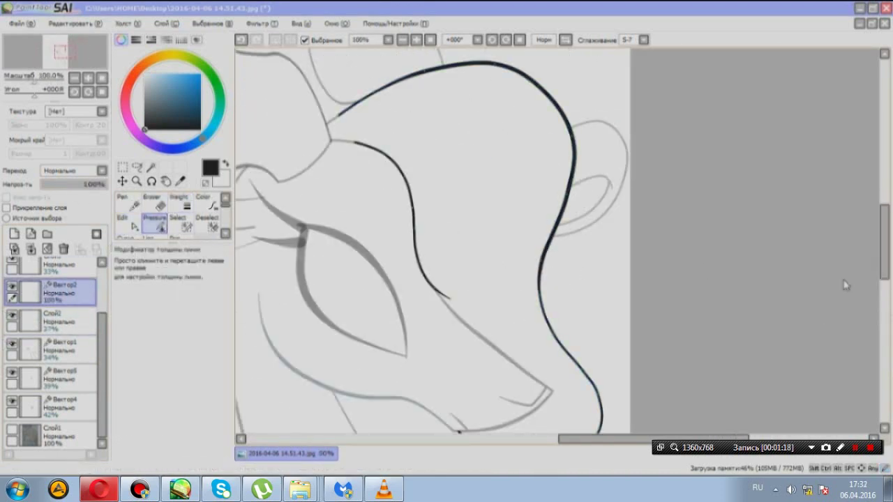
Vary the thickness of the mane's outer line from the far ear down toward its curled tip.
scroll(621, 235, "down", 2)
scroll(534, 163, "up", 4)
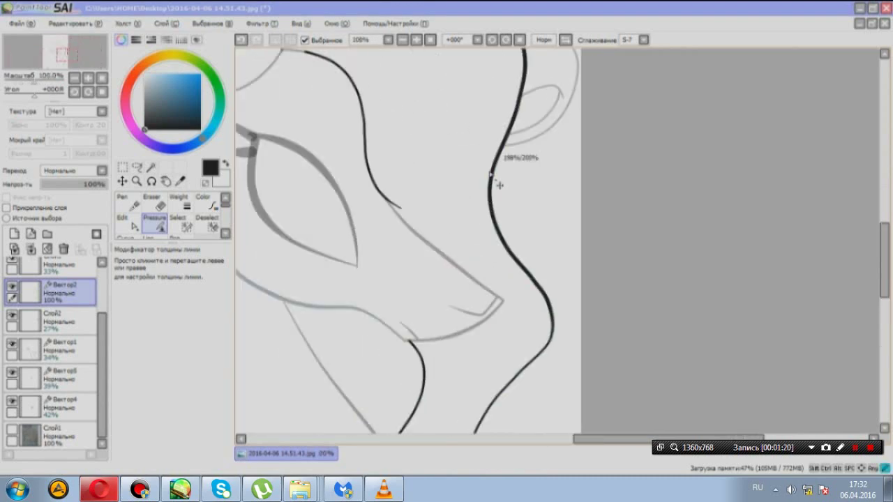
scroll(492, 202, "up", 2)
scroll(498, 202, "up", 2)
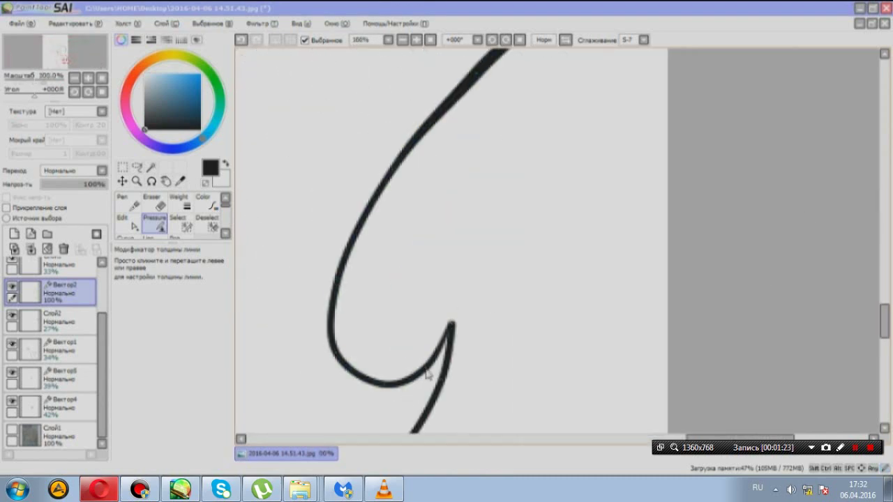
Adjust the control points of the mane's outer line along its lower bend and crown.
scroll(338, 356, "down", 4)
left_click(125, 222)
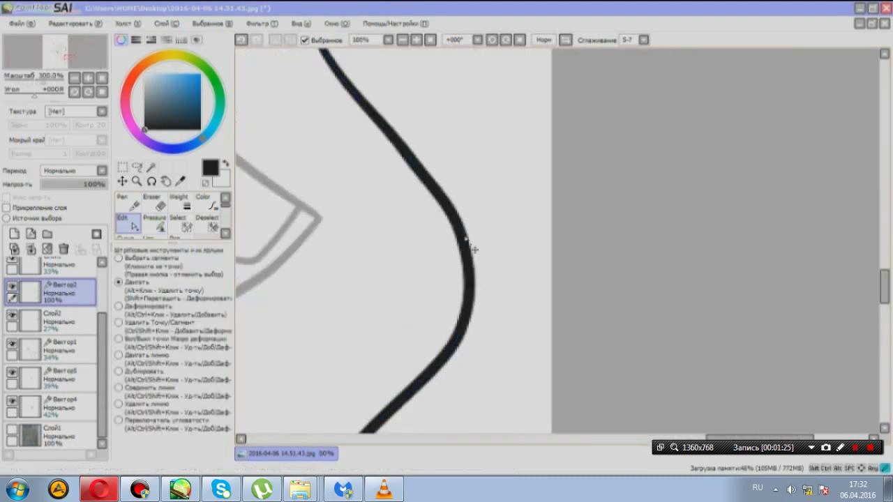
scroll(497, 265, "down", 2)
scroll(488, 279, "up", 4)
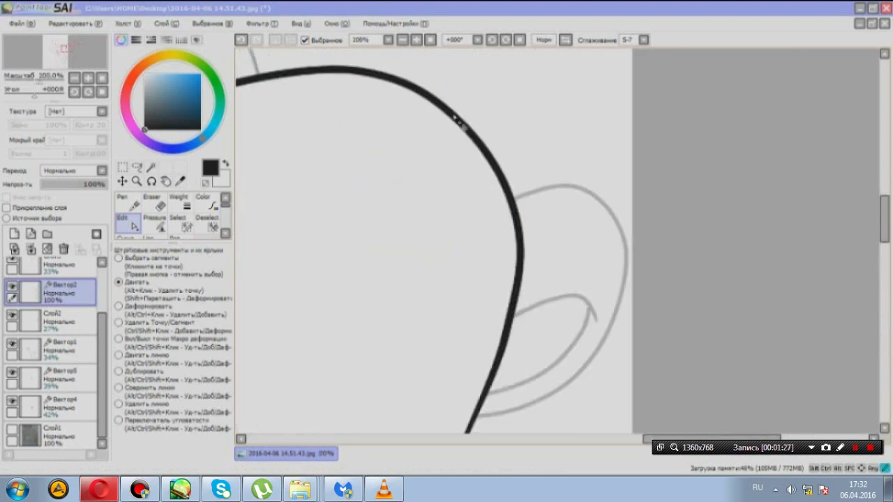
Taper the mane line at its curled tip and thicken the stroke running from the tip back to the neck.
scroll(499, 295, "down", 3)
key("p")
scroll(498, 295, "up", 2)
scroll(478, 293, "up", 2)
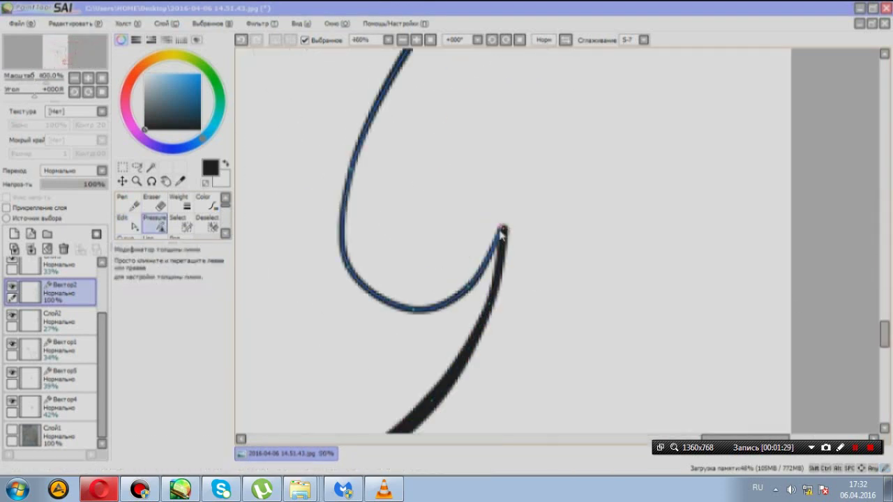
scroll(502, 304, "down", 2)
scroll(633, 185, "up", 1)
scroll(488, 265, "down", 2)
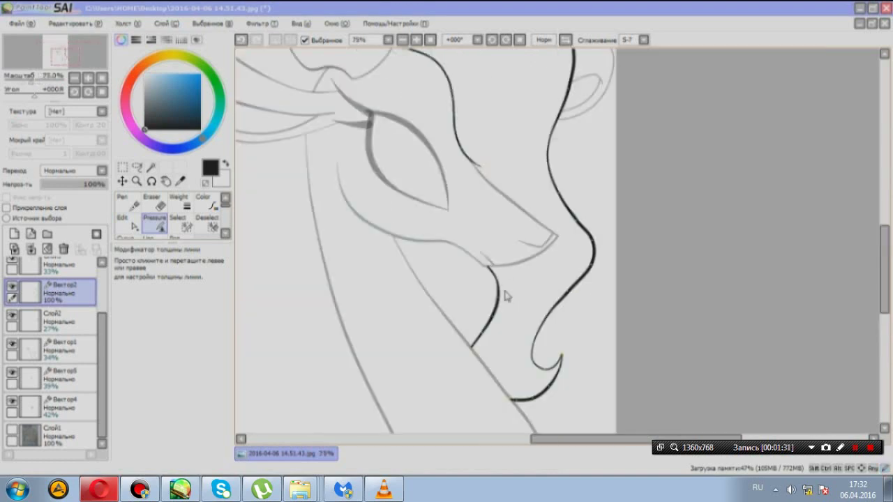
Vary the line thickness of the short curve beneath the chin and of the mane's inner edge over the forehead.
scroll(504, 295, "up", 1)
scroll(726, 385, "down", 5)
scroll(475, 244, "up", 3)
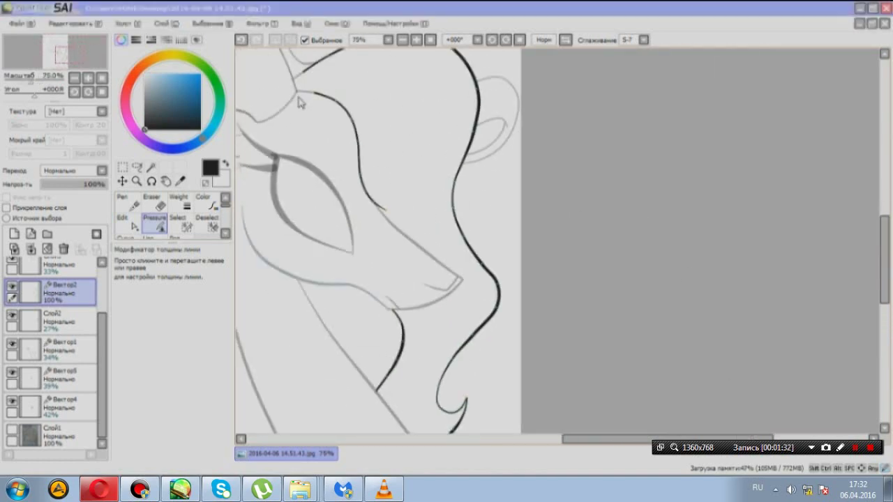
scroll(420, 160, "up", 1)
scroll(551, 244, "down", 4)
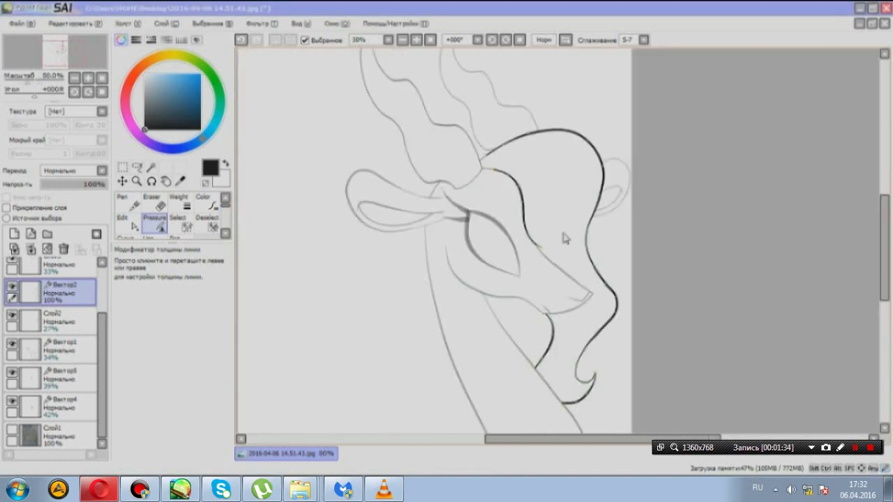
Restore layer Вектор3 to 100% opacity and vary the line thickness around the base of the near horn.
scroll(73, 339, "up", 2)
left_click_drag(106, 193, 109, 185)
left_click(154, 222)
scroll(410, 191, "up", 2)
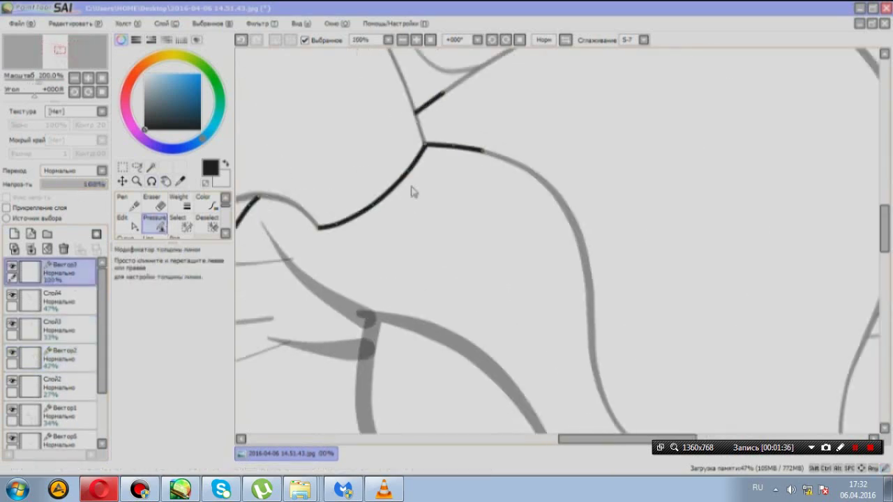
scroll(499, 164, "down", 2)
scroll(590, 219, "up", 3)
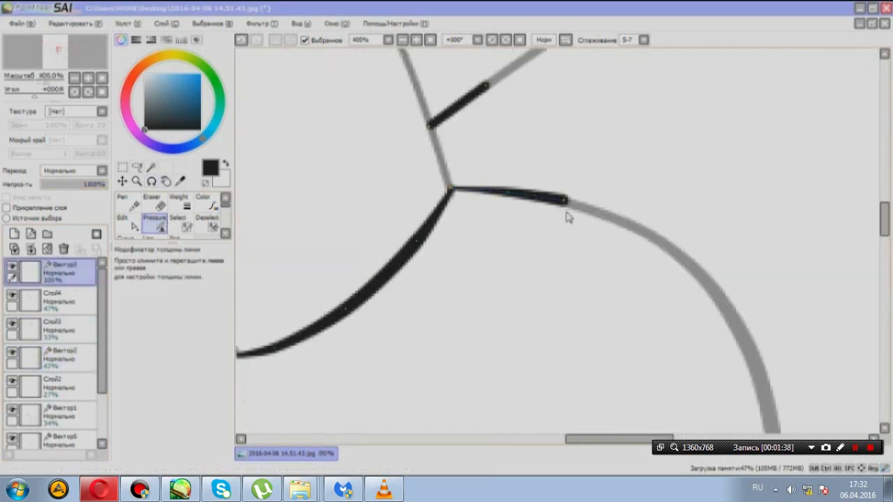
scroll(530, 193, "down", 4)
Restore the remaining faded layers, from Слой4 down to Вектор4, to 100% opacity.
left_click(70, 300)
left_click_drag(77, 184, 106, 184)
left_click(70, 328)
left_click(70, 357)
left_click(70, 385)
double_click(63, 438)
key("Escape")
scroll(598, 199, "down", 2)
scroll(598, 200, "up", 3)
Save the drawing in SAI format as 2016-04-06 14.51.43.sai in the PaintToolSai folder.
key("ctrl+s")
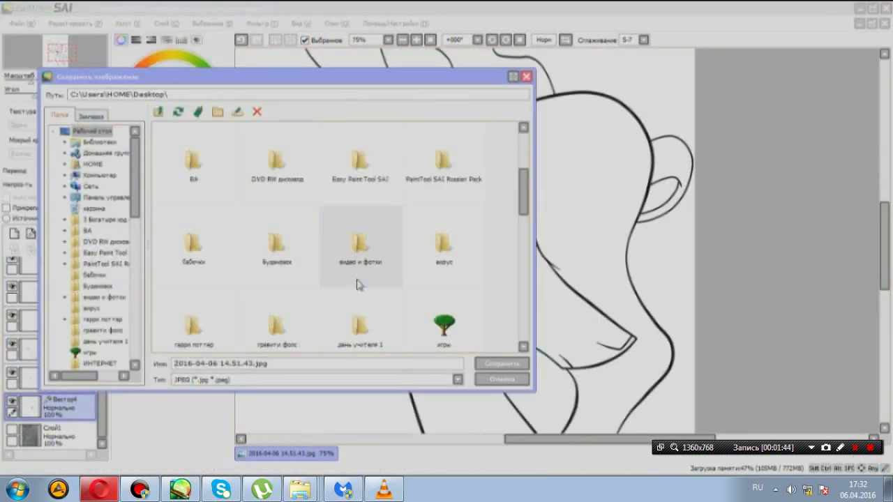
double_click(361, 251)
double_click(200, 209)
double_click(428, 160)
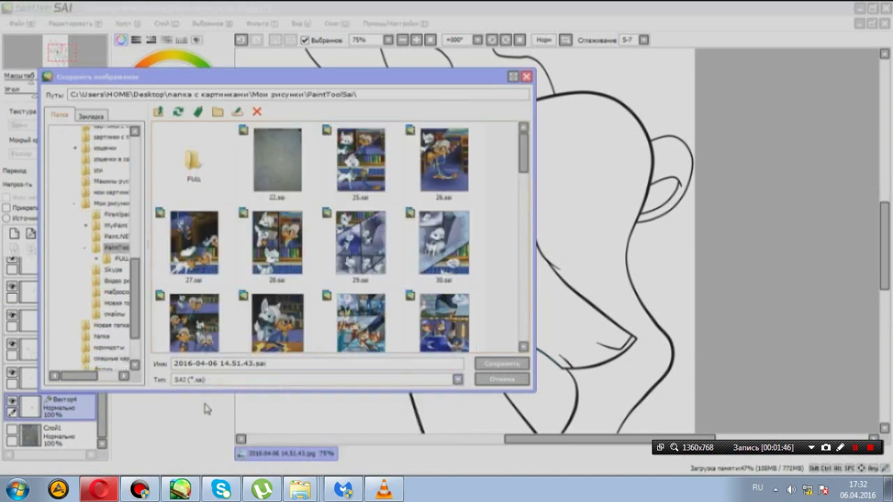
left_click(501, 363)
On a new vector layer above the sketch, draw the mane's inner strand line with a size 2.6 curve, continuing below the muzzle.
scroll(753, 259, "down", 3)
scroll(135, 228, "down", 1)
left_click(135, 227)
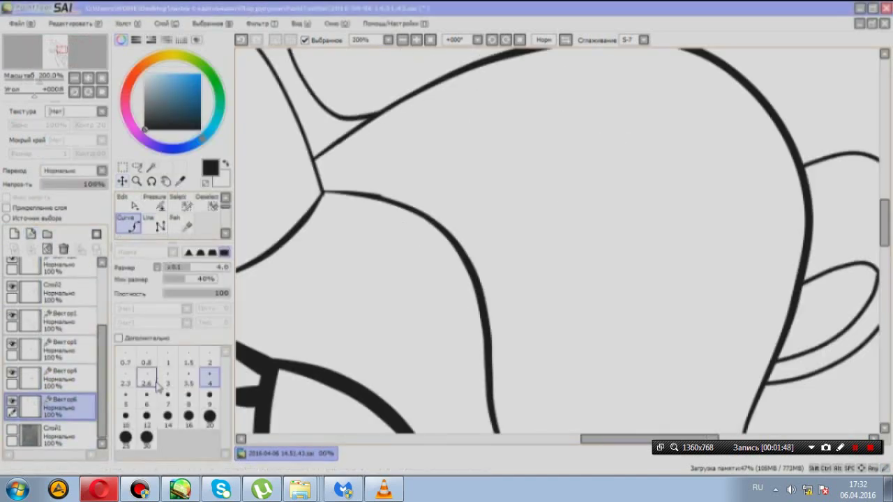
scroll(650, 148, "down", 5)
scroll(609, 224, "up", 3)
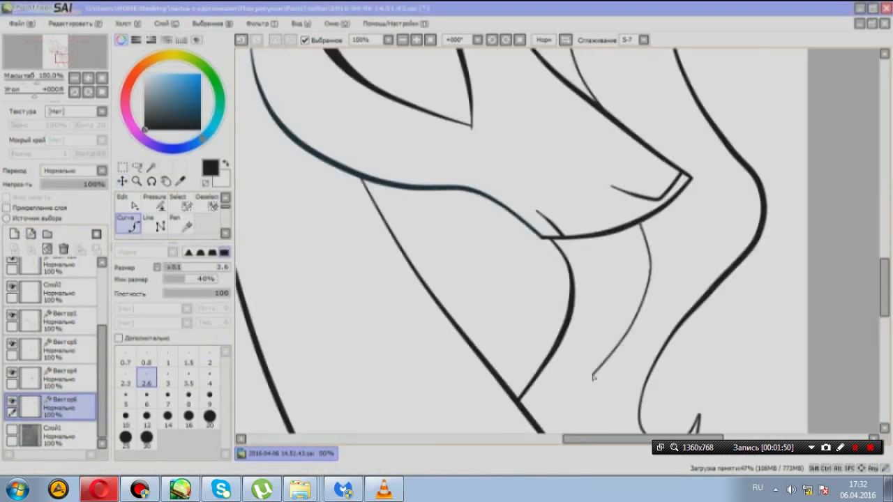
Finish the inner strand line down to the neck and adjust its control points above and below the muzzle.
scroll(608, 225, "down", 3)
scroll(530, 202, "up", 3)
left_click(128, 202)
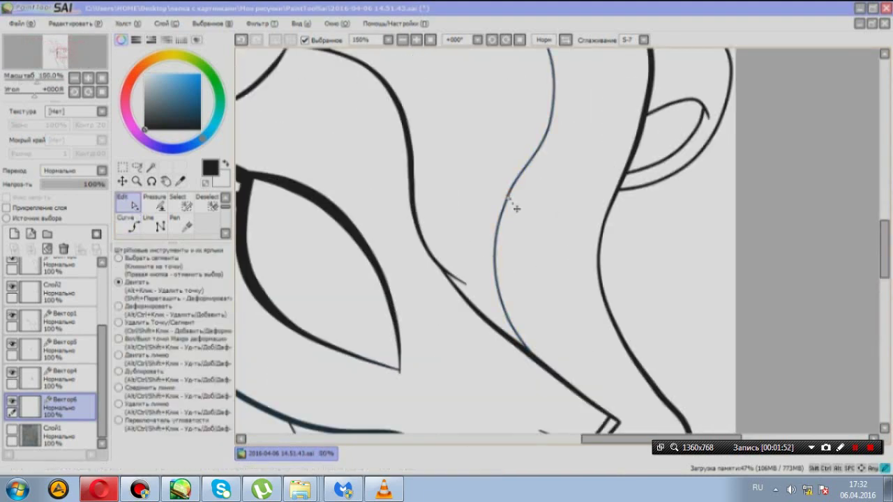
scroll(531, 201, "down", 3)
scroll(466, 335, "up", 4)
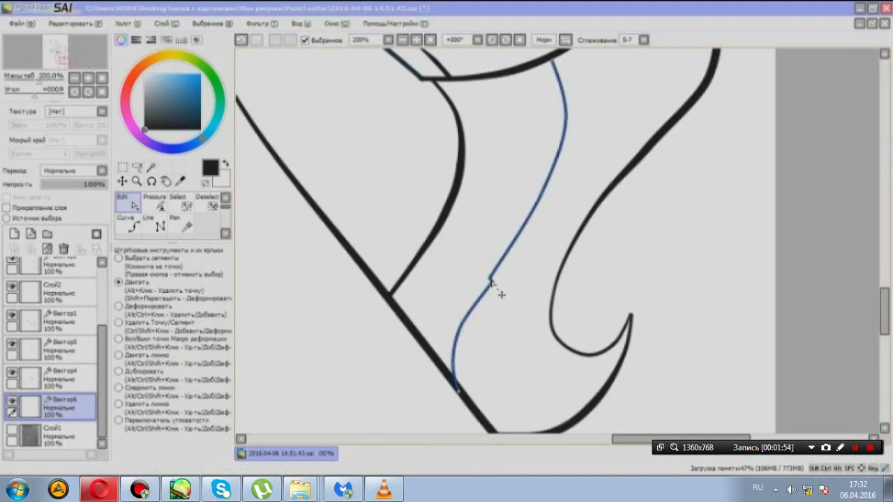
Vary the line thickness of the mane's inner strand with the Pressure tool.
scroll(500, 295, "down", 3)
scroll(513, 242, "down", 3)
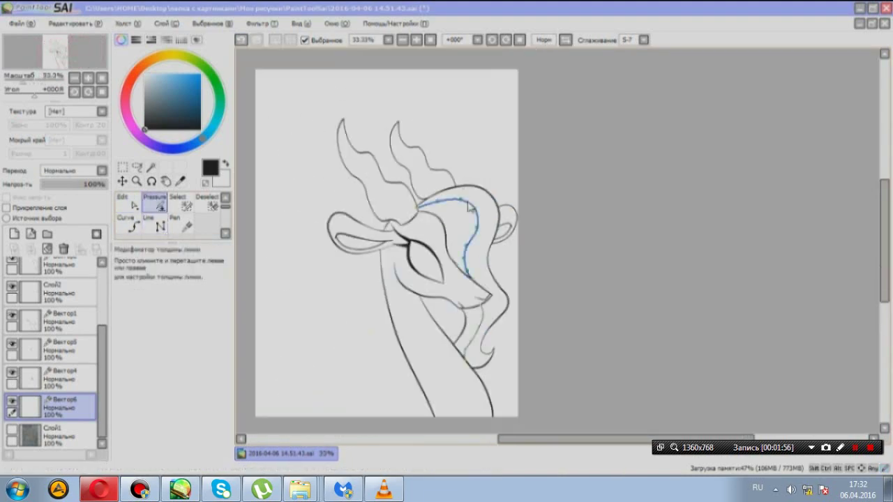
scroll(475, 286, "up", 3)
scroll(474, 286, "down", 3)
scroll(238, 341, "down", 1)
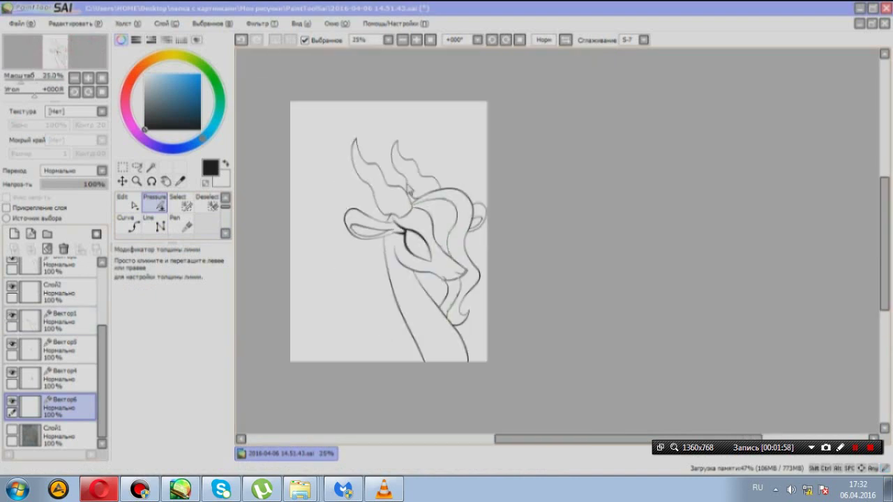
Add a vector layer and, with the sketch shown, draw the pupil curve at size 4 and the iris curve at size 3.
left_click(56, 431)
left_click(31, 235)
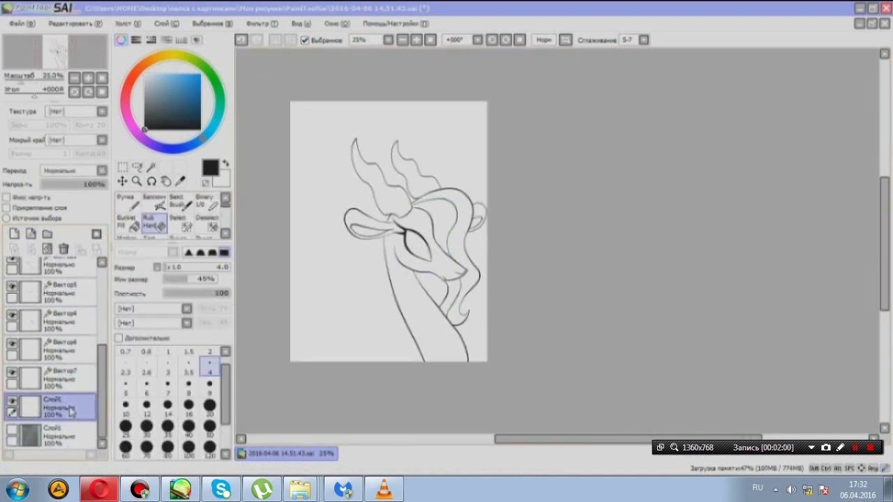
scroll(394, 155, "up", 8)
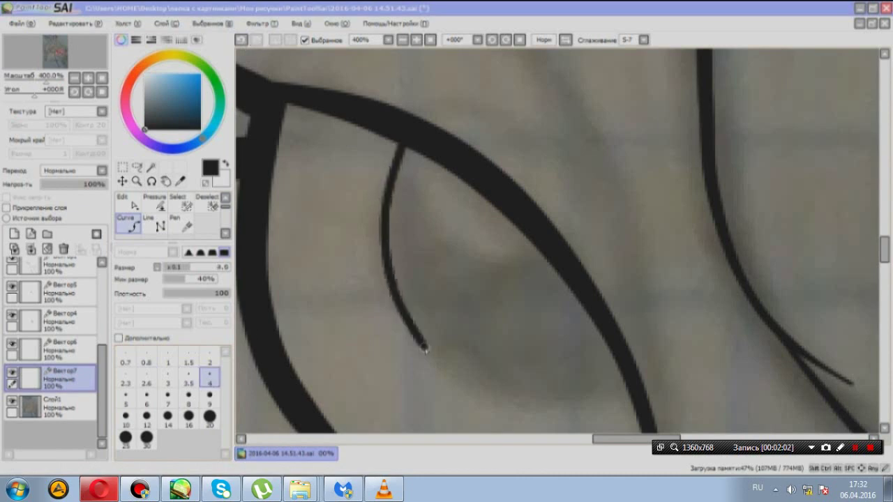
double_click(622, 386)
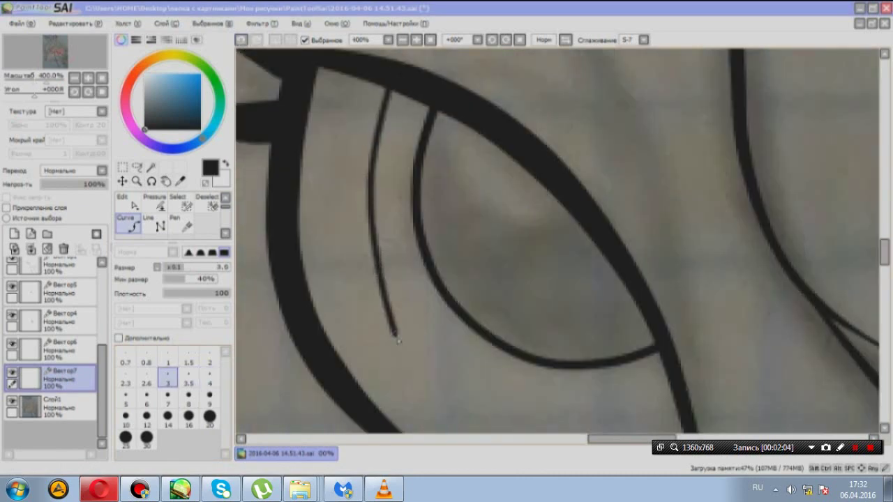
Hide the sketch and adjust the control points of the pupil and iris curves to meet the upper eyelid.
scroll(677, 401, "down", 4)
scroll(638, 201, "up", 3)
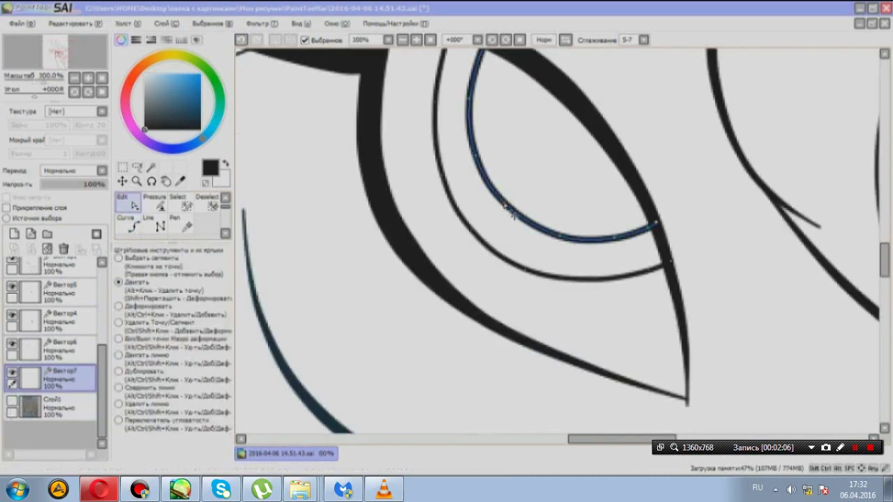
scroll(493, 175, "down", 1)
scroll(479, 170, "up", 2)
scroll(446, 189, "down", 1)
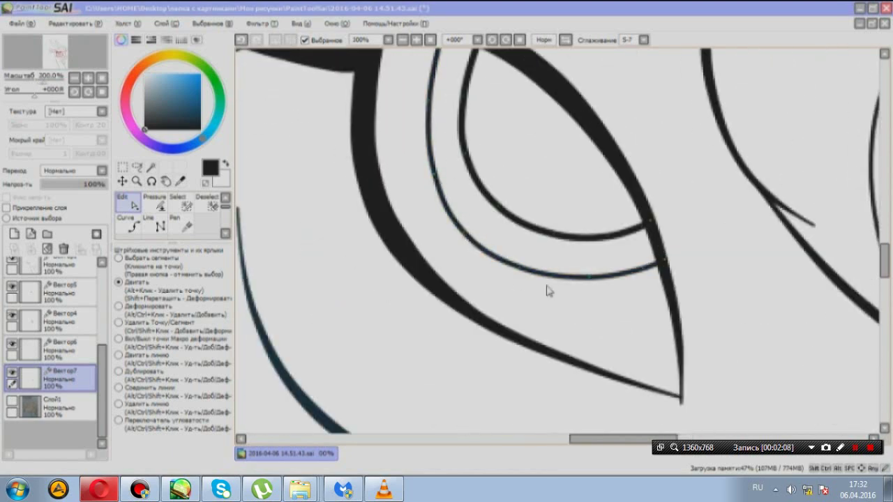
scroll(551, 251, "down", 1)
scroll(493, 209, "up", 1)
scroll(491, 275, "down", 2)
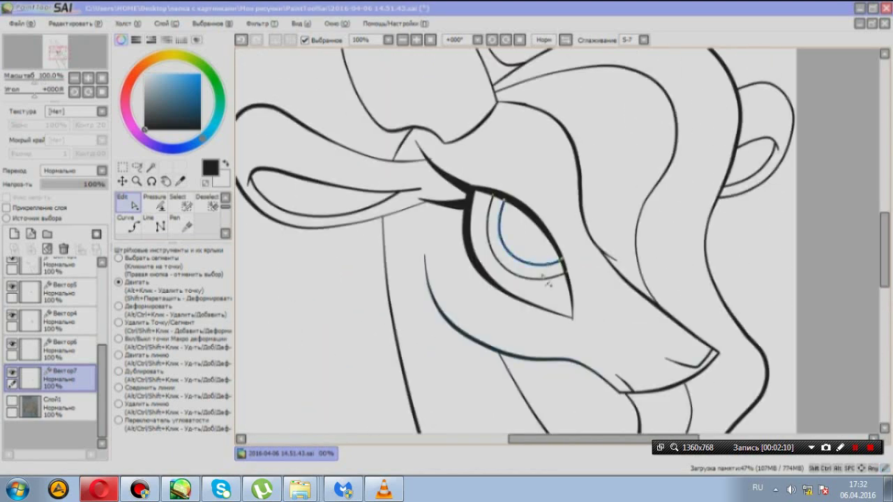
scroll(488, 230, "up", 2)
scroll(484, 189, "down", 2)
scroll(484, 189, "up", 2)
On a new layer beneath the eye curves, paint the pupil solid dark using brush sizes 16 and 8.
left_click(52, 406)
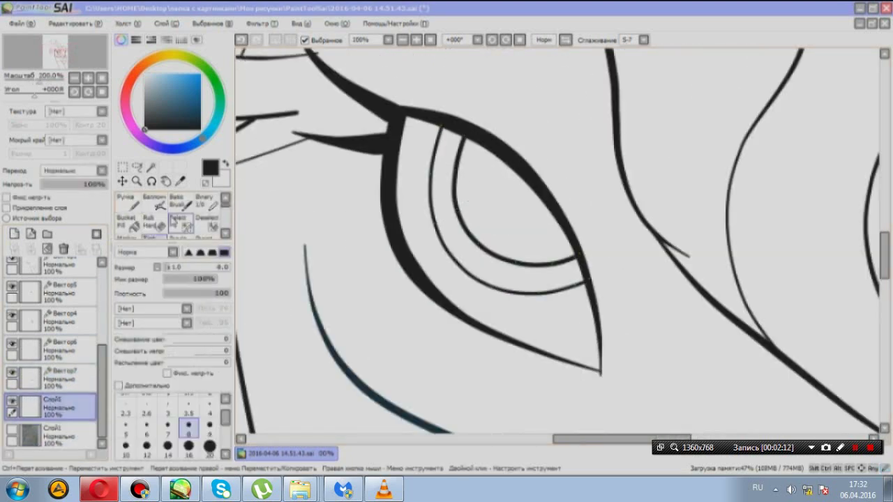
scroll(488, 279, "up", 2)
mouse_move(478, 189)
left_mouse_down()
mouse_move(537, 308)
mouse_move(578, 353)
left_mouse_up()
left_click_drag(104, 184, 78, 188)
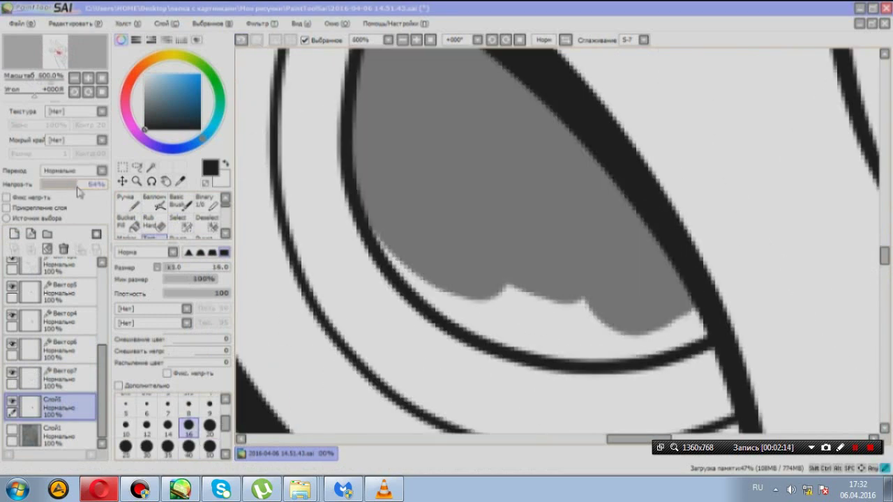
scroll(438, 278, "up", 1)
left_click_drag(439, 279, 548, 309)
scroll(458, 342, "down", 9)
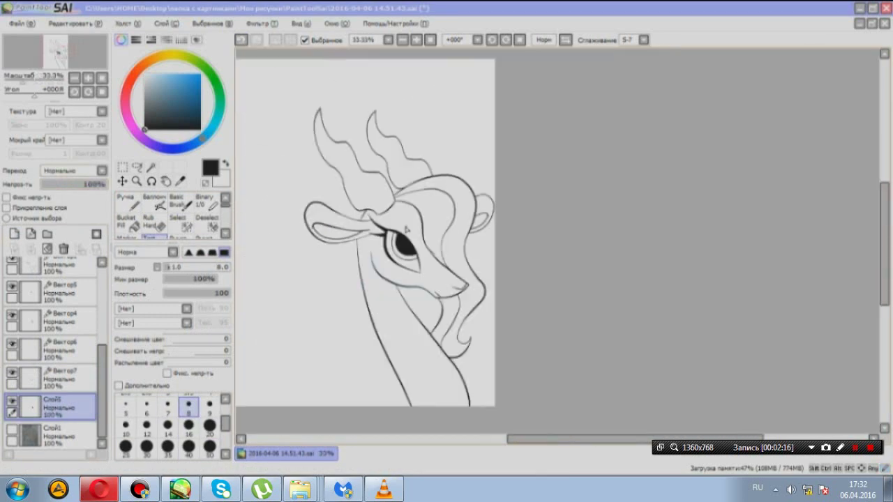
Erase a large highlight from the pupil's upper edge at size 16 and smaller round highlights below it at size 7.
scroll(406, 228, "up", 3)
scroll(454, 193, "up", 1)
scroll(472, 253, "up", 2)
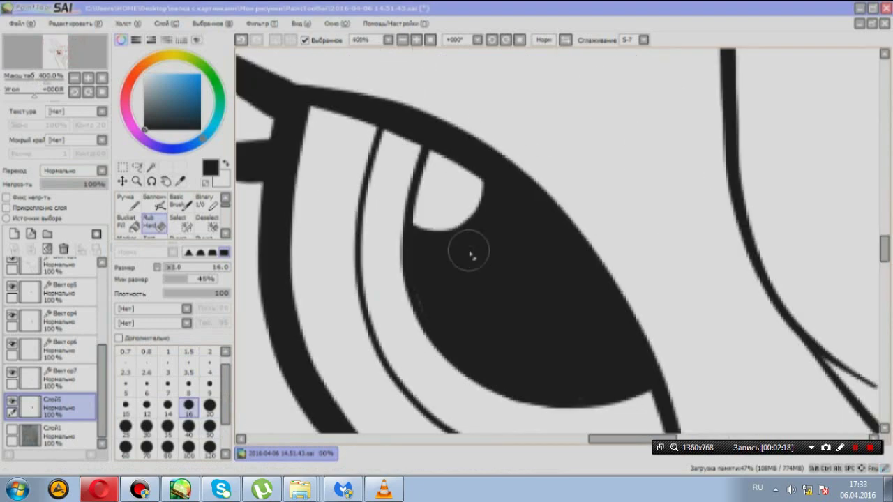
scroll(472, 253, "down", 3)
scroll(461, 244, "up", 3)
left_click(188, 386)
scroll(776, 311, "down", 6)
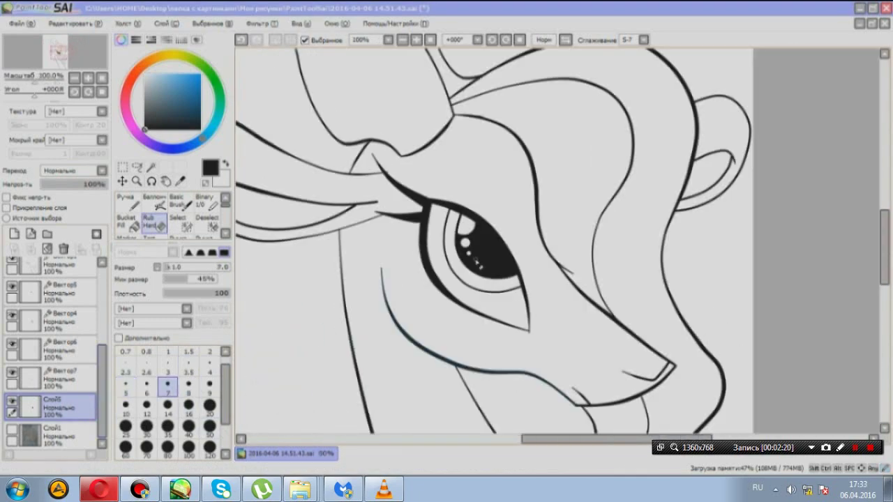
Add a vector layer and draw curved rings across the upper part of the near horn at size 2.6.
left_click(24, 23)
left_click(31, 234)
left_click(126, 224)
scroll(423, 132, "up", 7)
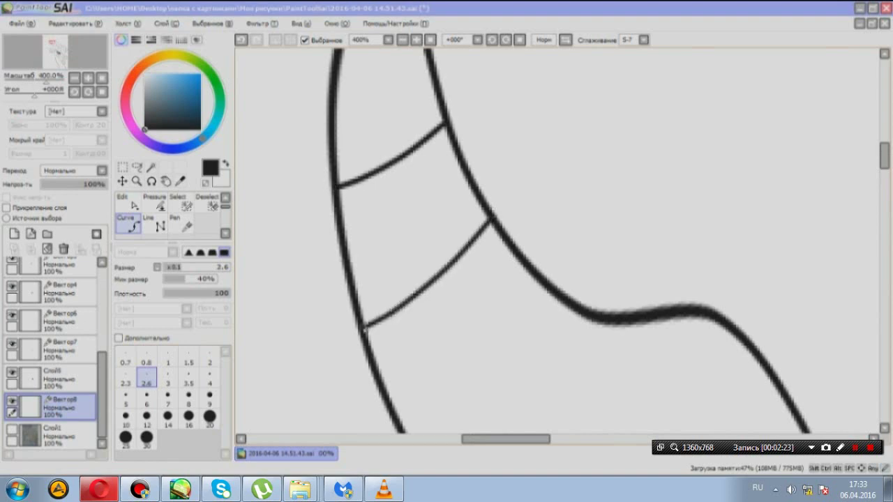
scroll(516, 195, "down", 1)
left_click(522, 170)
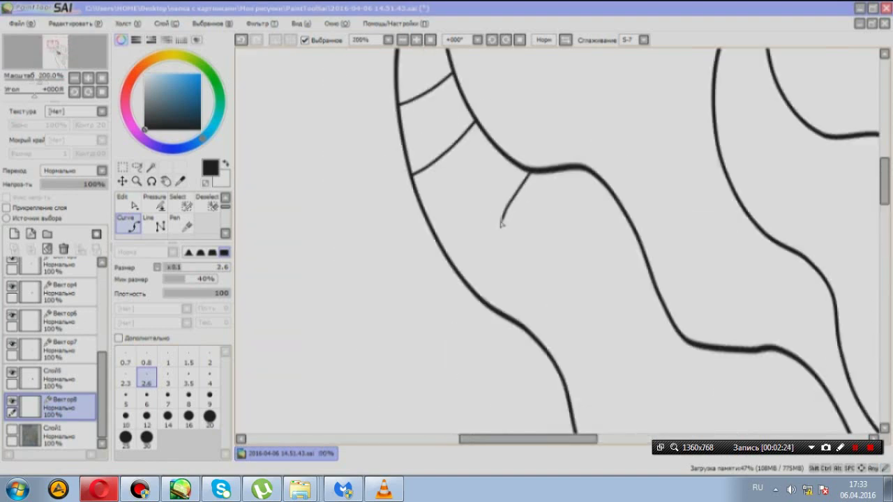
double_click(498, 216)
Continue the curved rings across the middle and lower part of the near horn down to its base.
scroll(498, 216, "down", 3)
scroll(502, 209, "up", 3)
scroll(508, 278, "down", 2)
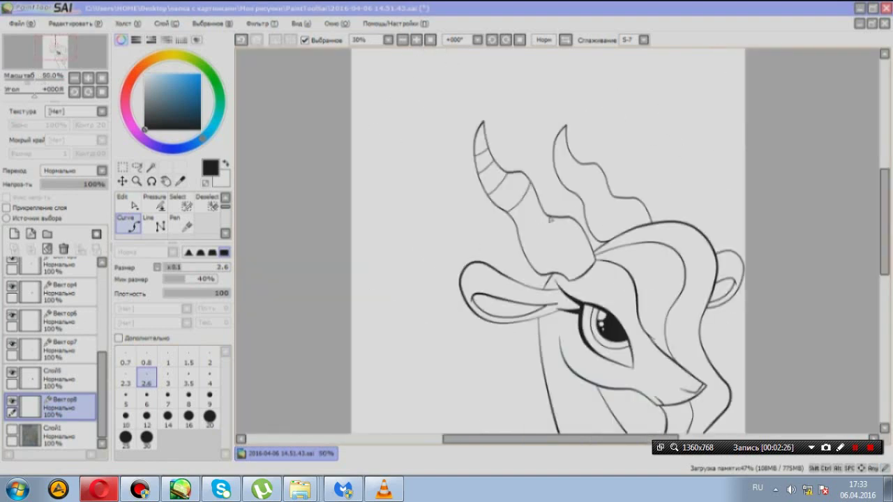
scroll(509, 278, "up", 2)
scroll(482, 251, "down", 2)
scroll(457, 234, "up", 1)
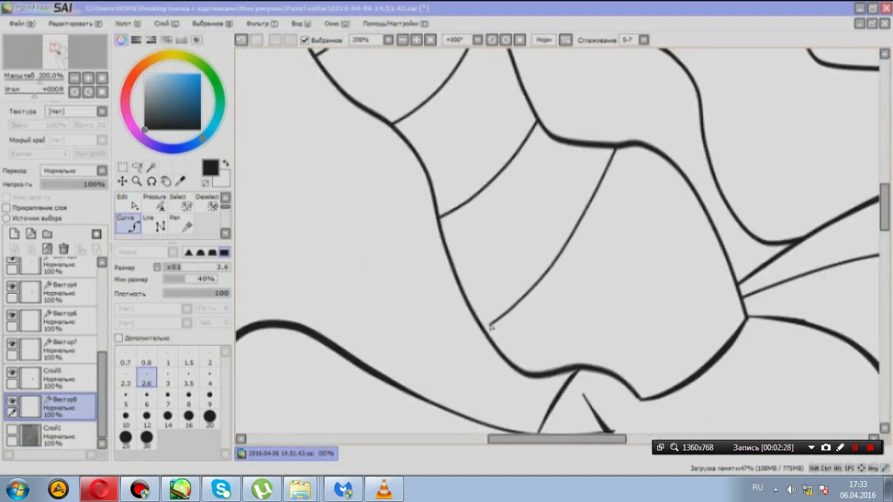
scroll(612, 83, "down", 1)
scroll(651, 124, "up", 1)
scroll(558, 284, "up", 1)
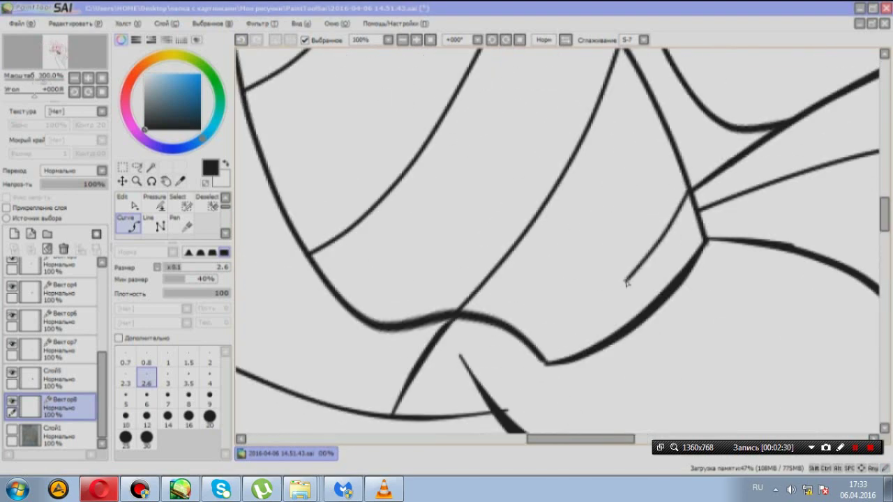
Draw curved rings across the upper part of the far horn at size 2.6 and bend the crooked one into an even arc.
scroll(626, 282, "down", 3)
scroll(455, 225, "up", 4)
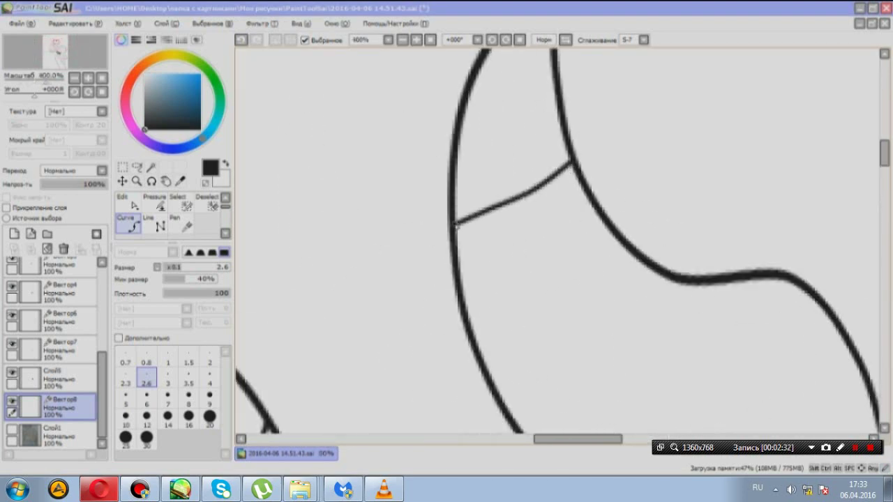
scroll(562, 192, "down", 1)
scroll(495, 155, "up", 2)
left_click(154, 204)
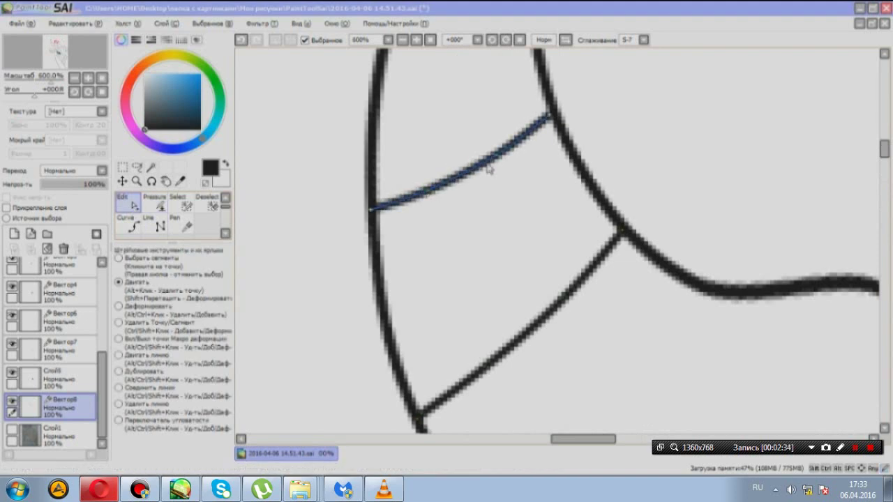
key("c")
Continue the curved rings across the middle and lower part of the far horn down to its base.
scroll(589, 199, "down", 1)
scroll(450, 387, "up", 1)
left_click(697, 139)
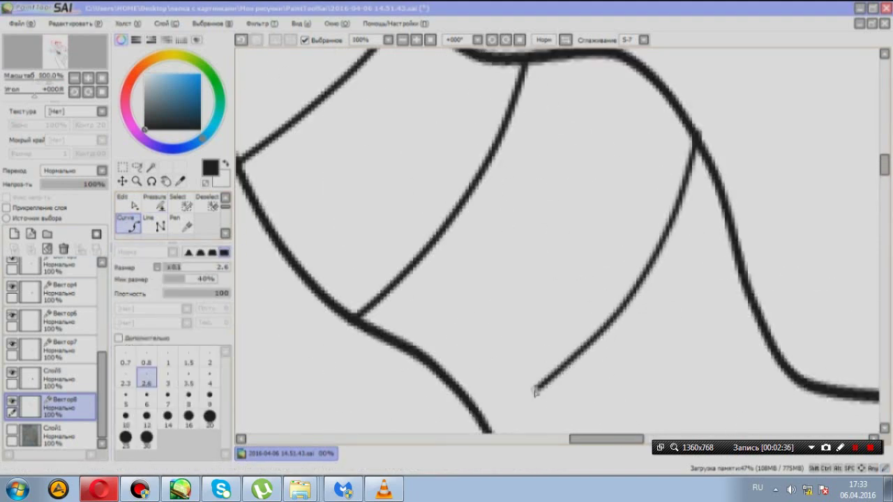
scroll(535, 392, "down", 2)
scroll(550, 299, "up", 2)
scroll(498, 295, "up", 1)
scroll(598, 186, "down", 1)
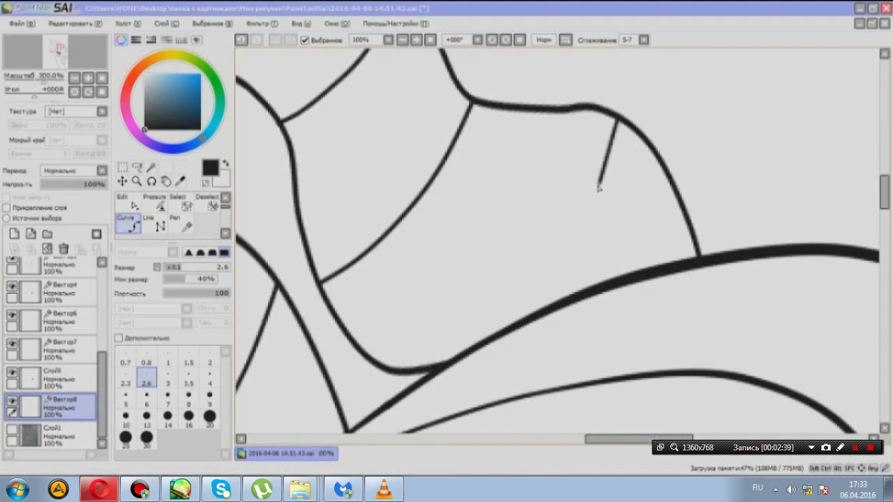
scroll(598, 187, "down", 2)
scroll(597, 237, "up", 1)
scroll(607, 153, "down", 1)
scroll(316, 257, "down", 2)
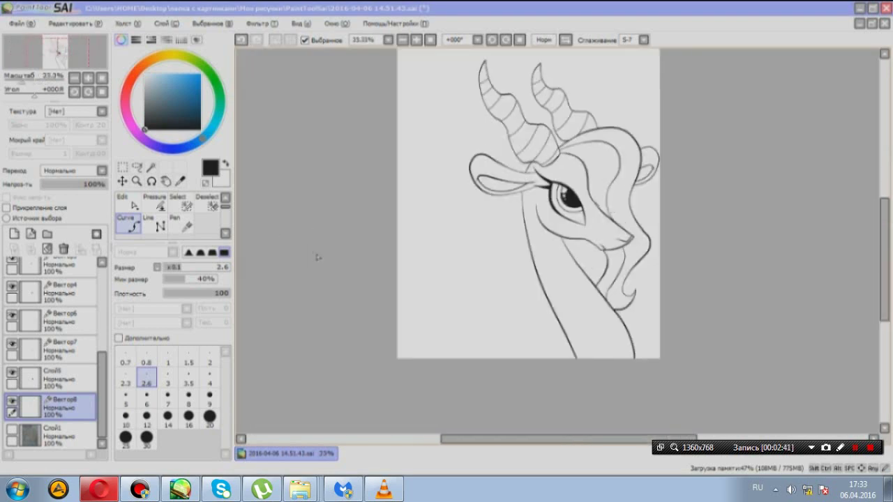
Thicken the middle of the ring lines on both horns with the Pressure tool so they taper toward their ends.
scroll(203, 267, "up", 1)
scroll(202, 267, "down", 1)
scroll(40, 342, "up", 1)
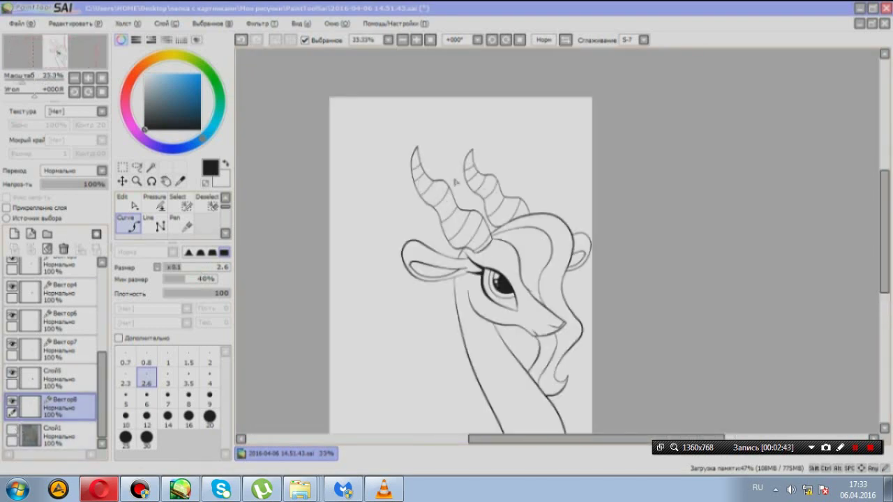
scroll(40, 342, "down", 1)
left_click(154, 202)
scroll(446, 241, "up", 3)
scroll(454, 217, "up", 2)
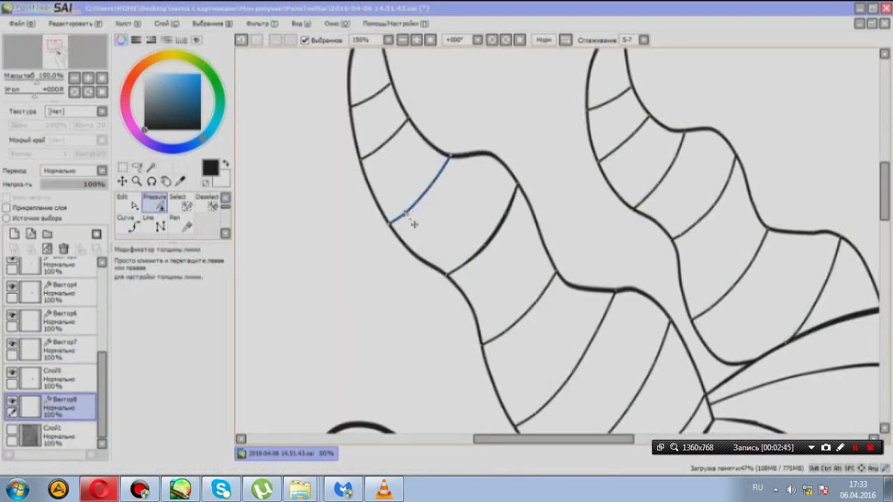
scroll(447, 222, "down", 1)
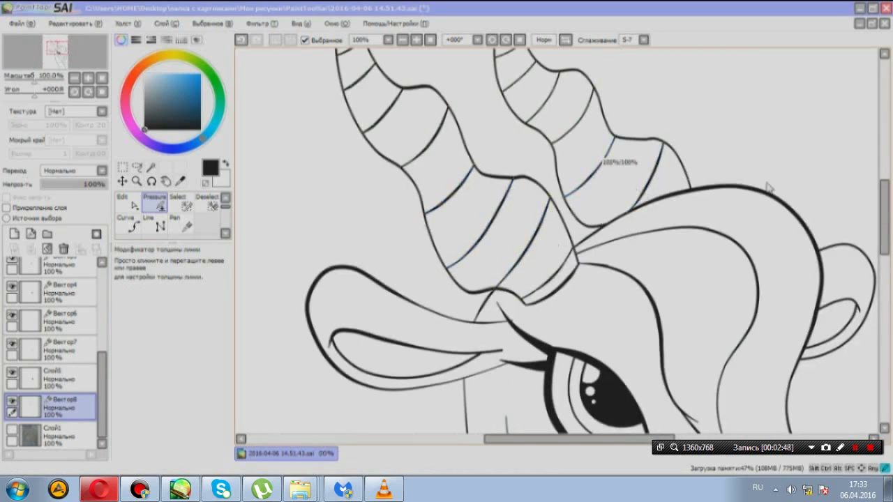
scroll(647, 216, "up", 1)
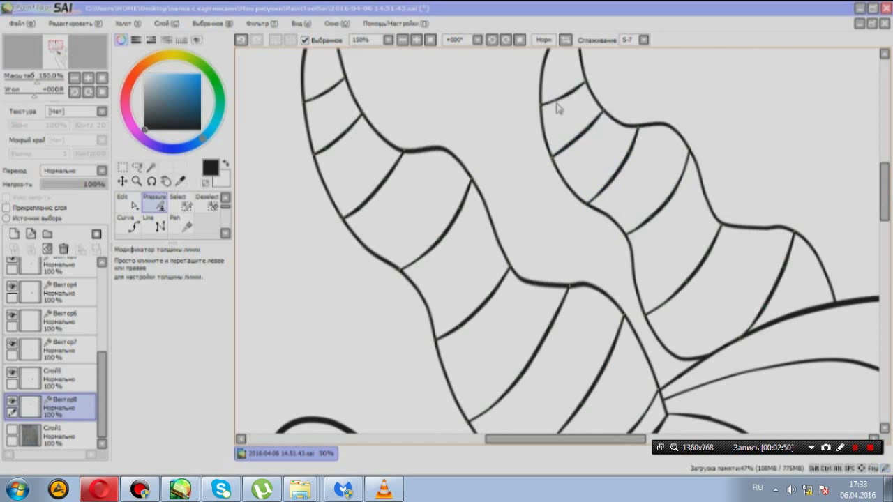
scroll(556, 108, "down", 4)
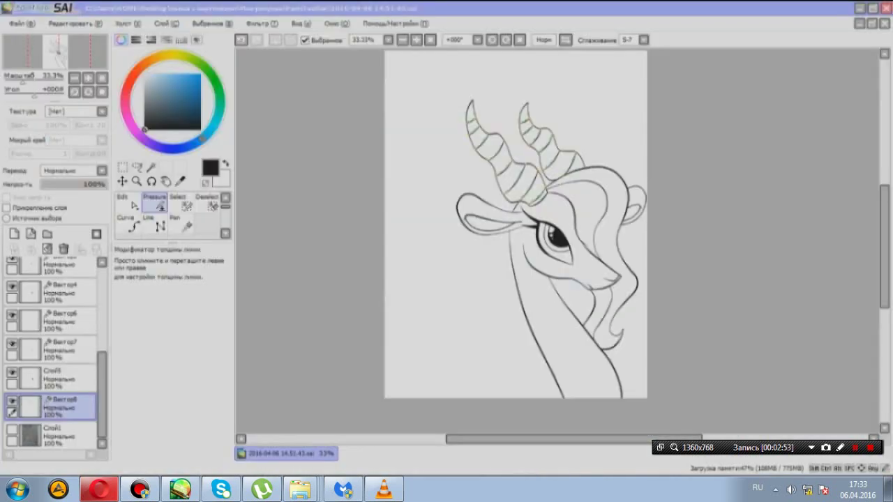
Merge the line art layers down into a single layer.
scroll(564, 255, "up", 3)
scroll(565, 255, "down", 3)
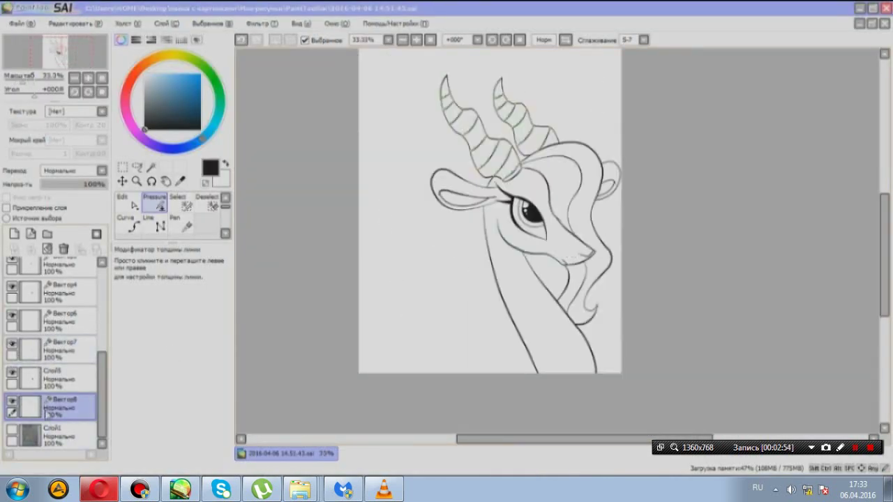
left_click(31, 249)
key("Return")
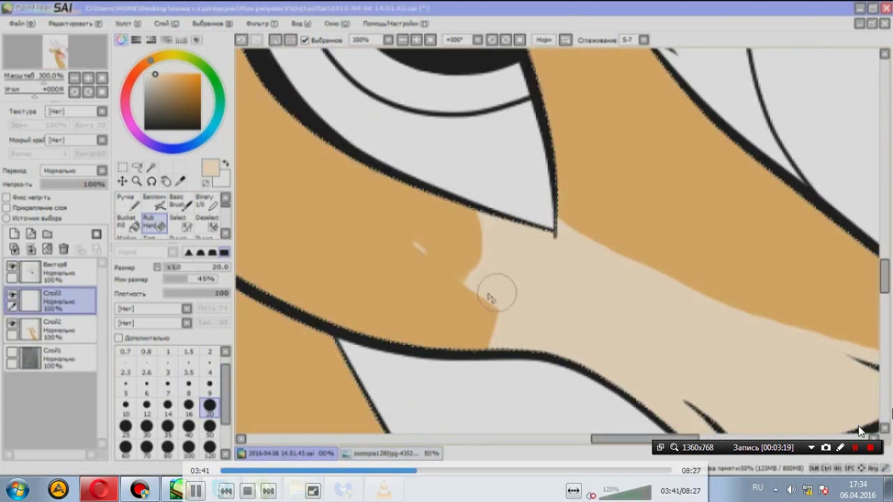
Trim the edge of the beige marking along the muzzle up to the nose tip with the hard eraser at size 20.
left_click(855, 447)
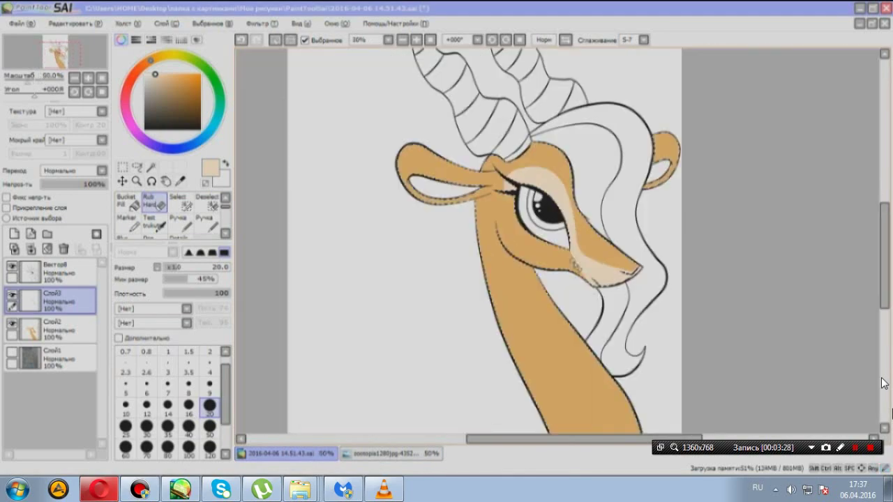
scroll(593, 253, "up", 5)
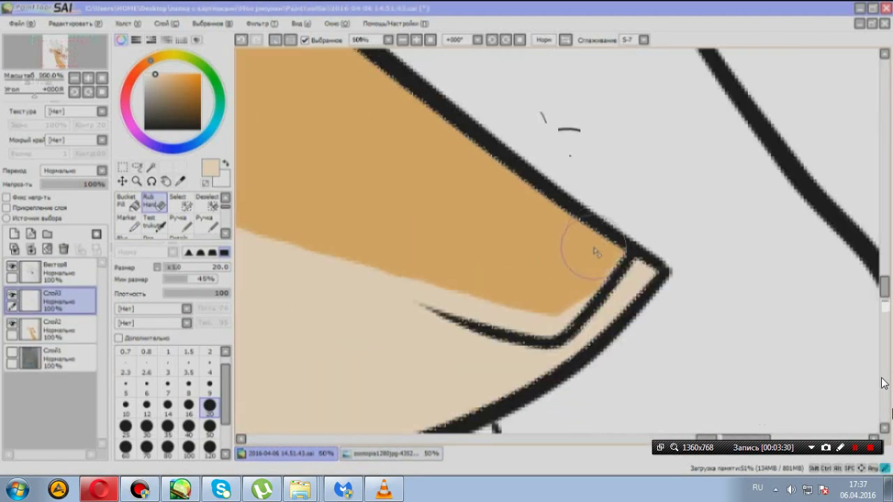
scroll(375, 90, "down", 3)
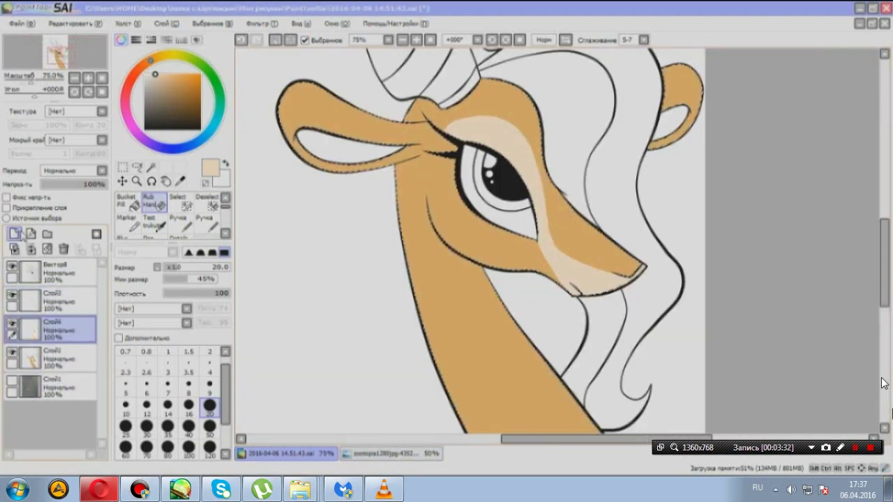
On a new layer beneath the beige markings, paint a shadow under the eye down to the jaw in brown sampled from the reference picture.
key("ctrl+Tab")
scroll(513, 181, "up", 3)
key("ctrl+Tab")
key("ctrl+Tab")
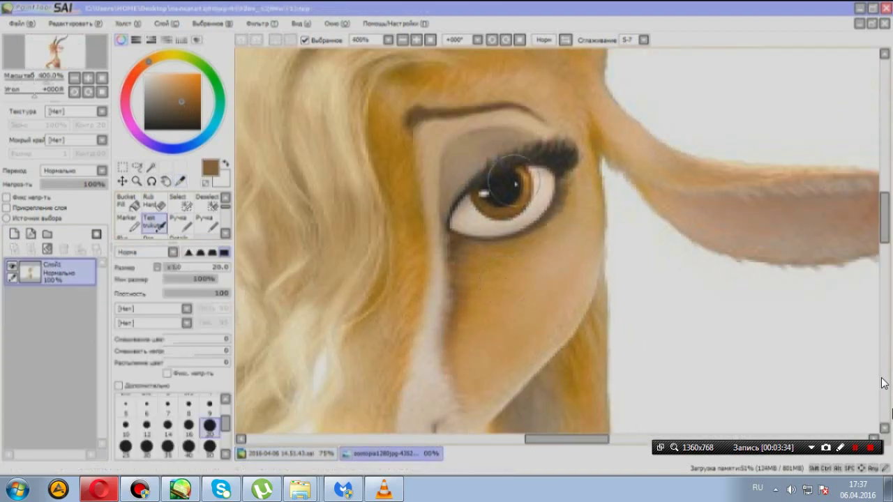
key("ctrl+Tab")
scroll(883, 383, "up", 1)
scroll(883, 383, "down", 3)
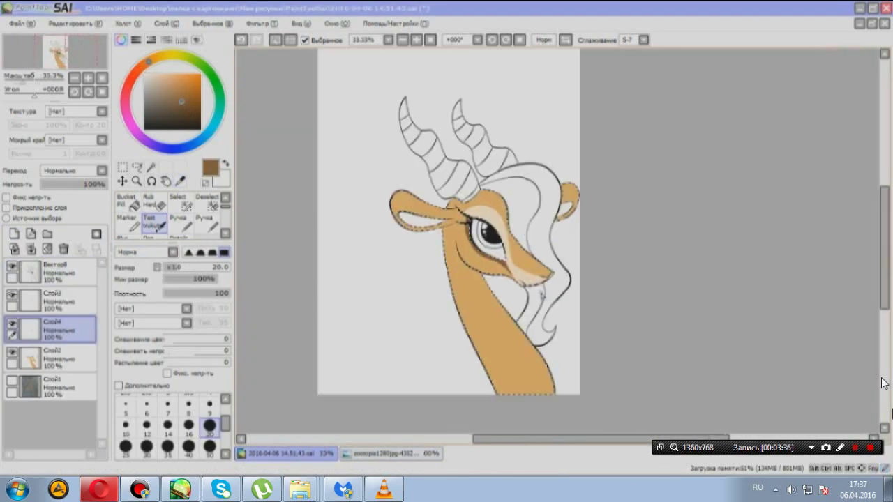
key("ctrl+Tab")
key("ctrl+Tab")
scroll(883, 383, "up", 4)
scroll(883, 383, "down", 2)
key("ctrl+Tab")
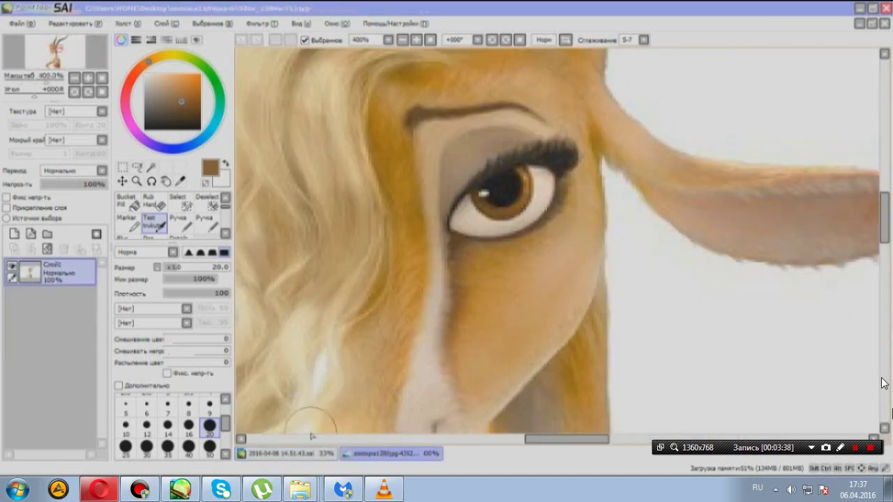
Check the neck in the reference picture and paint the front of the neck beige at size 20 on the beige markings layer.
scroll(882, 383, "down", 4)
key("ctrl+Tab")
scroll(883, 383, "up", 3)
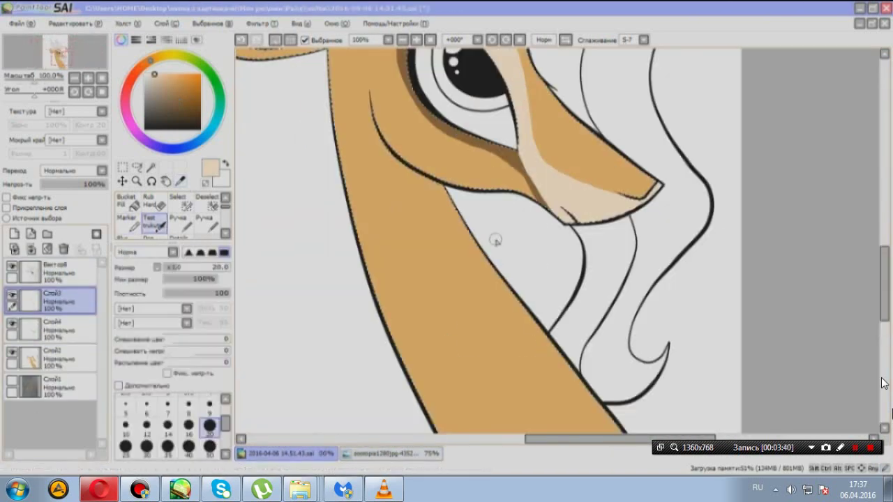
key("ctrl+Tab")
key("ctrl+Tab")
scroll(495, 240, "up", 1)
left_click_drag(359, 67, 471, 364)
scroll(501, 257, "down", 2)
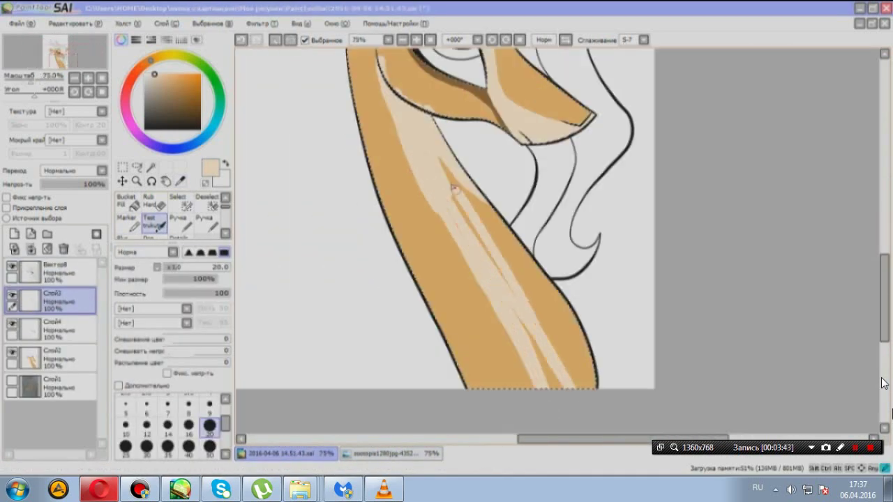
scroll(516, 230, "up", 1)
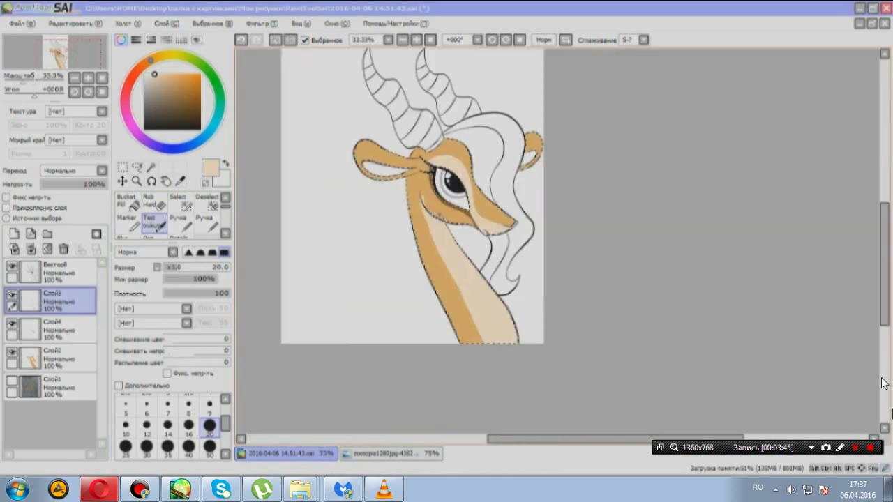
Erase excess beige from the cheek and along the upper front edge of the neck with the hard eraser at size 20.
scroll(378, 175, "up", 5)
key("e")
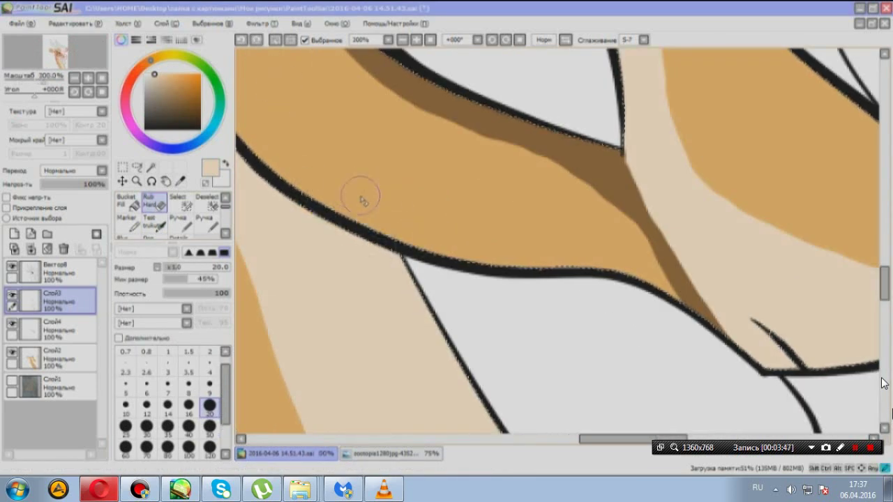
scroll(521, 214, "down", 2)
scroll(516, 244, "down", 1)
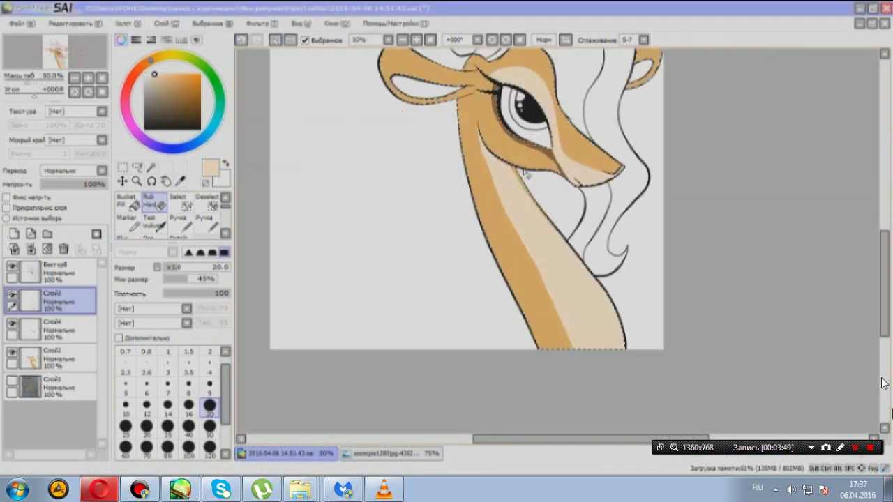
scroll(507, 275, "up", 1)
scroll(508, 275, "down", 2)
scroll(462, 173, "up", 3)
Soften the edge of the beige marking above the eye and along the muzzle with the Blur brush at sizes 16 and 20.
key("n")
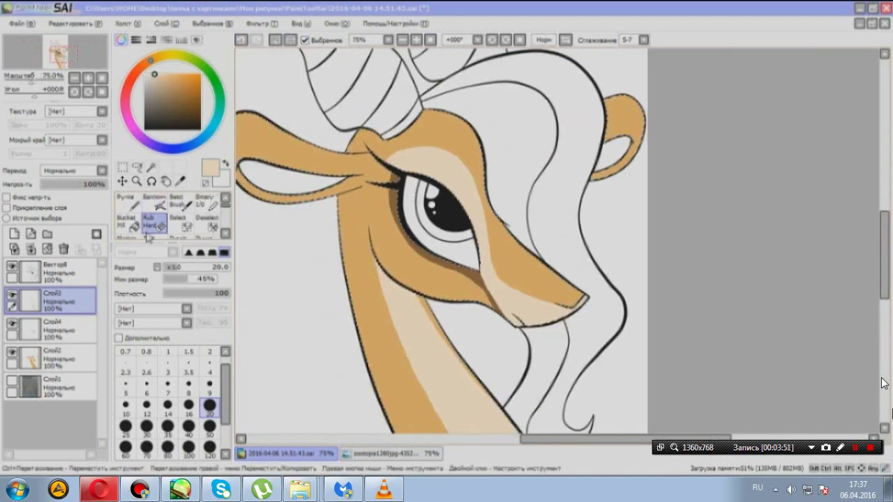
scroll(356, 191, "up", 1)
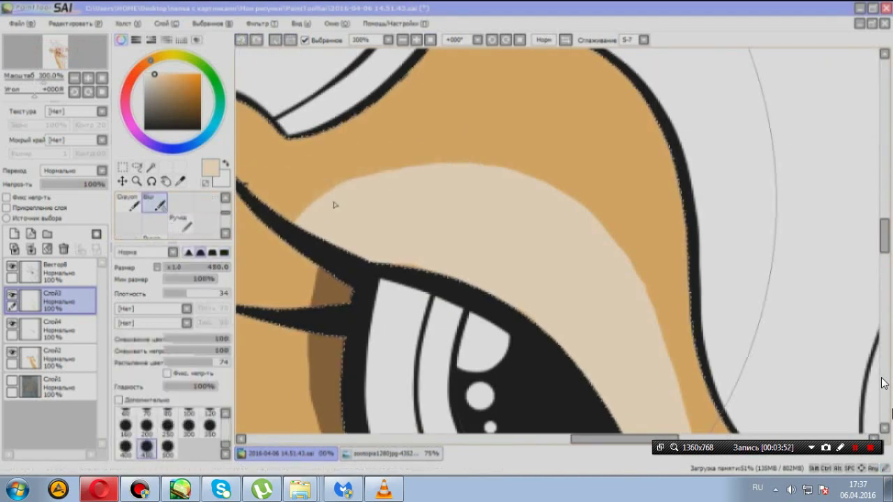
scroll(334, 204, "up", 1)
scroll(720, 265, "down", 2)
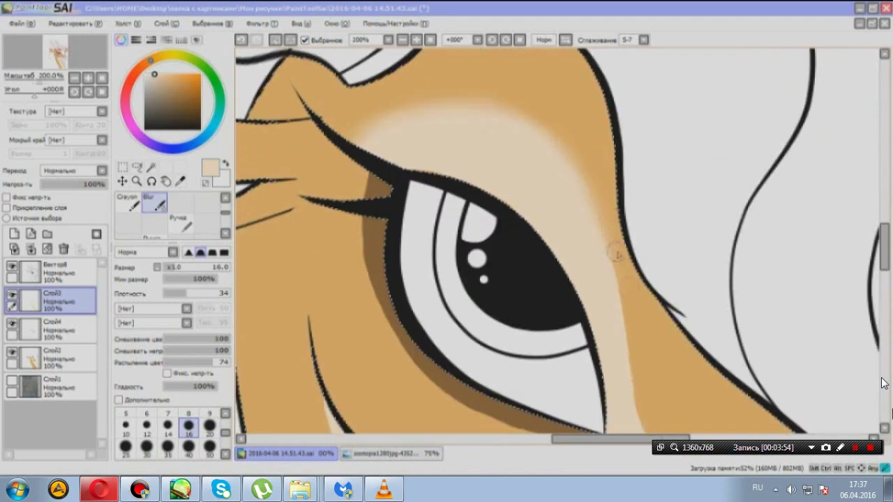
scroll(627, 344, "up", 1)
scroll(793, 395, "down", 2)
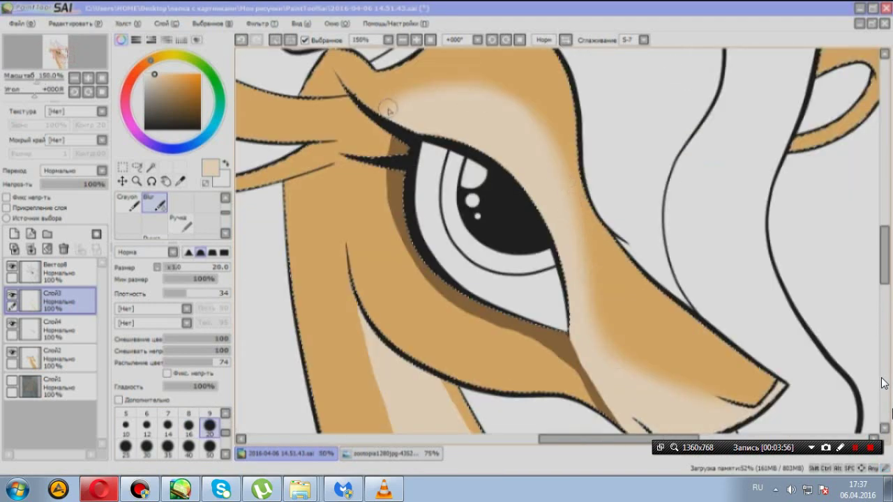
Blend the edges of the beige neck area into the orange coat with the Blur brush at sizes 20 and 40.
scroll(623, 358, "up", 1)
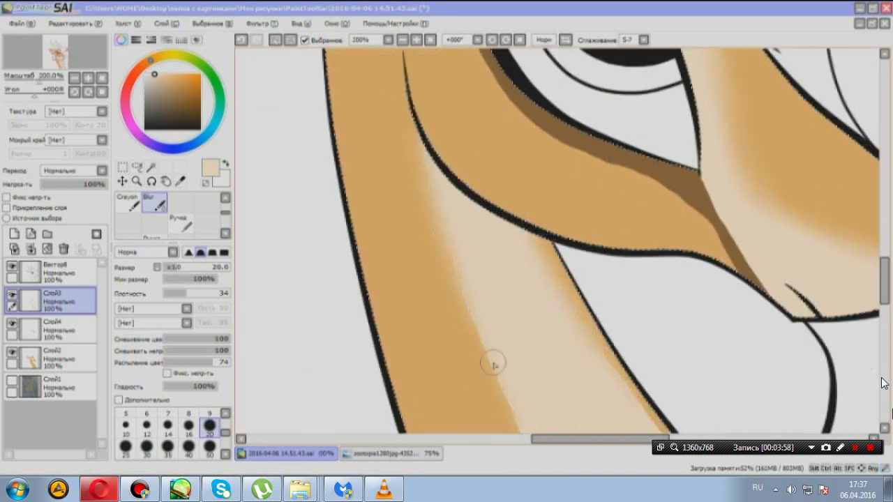
scroll(493, 364, "down", 1)
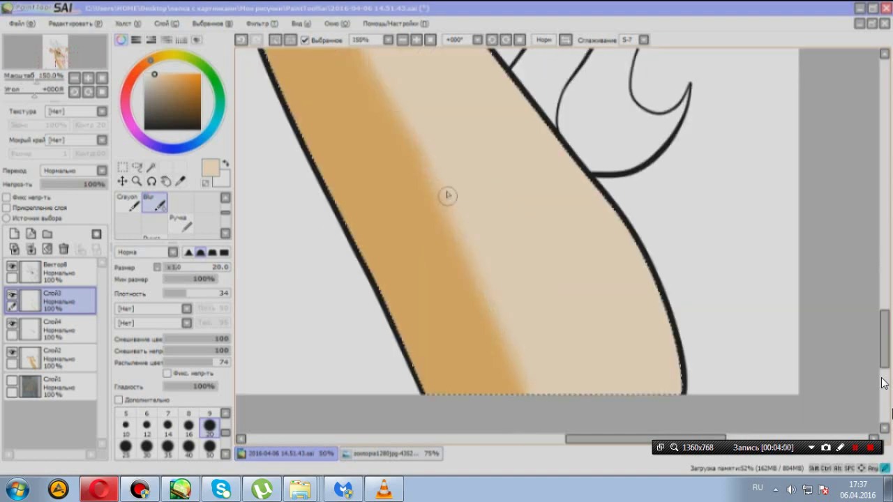
scroll(447, 195, "down", 2)
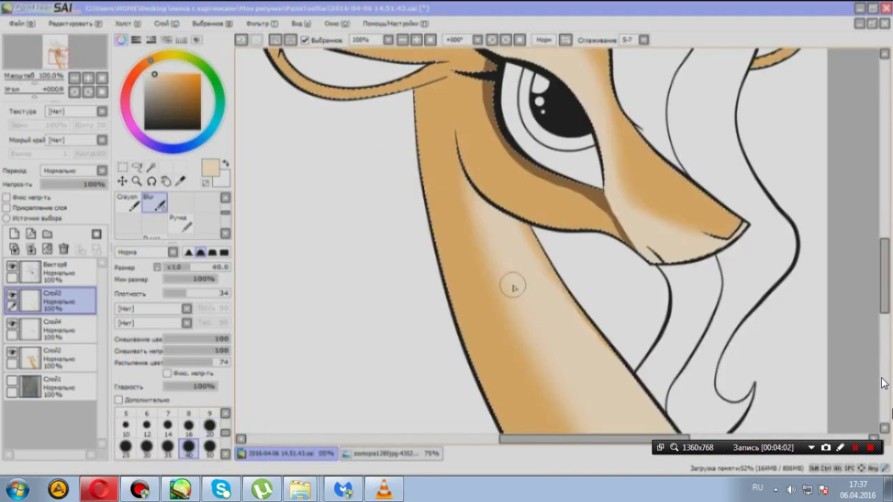
On the brown shadow layer, blur the outer edge of the shadow under the eye at sizes 9 and 14.
scroll(428, 76, "up", 2)
scroll(453, 175, "down", 3)
scroll(508, 254, "up", 3)
left_click(52, 328)
left_click(210, 417)
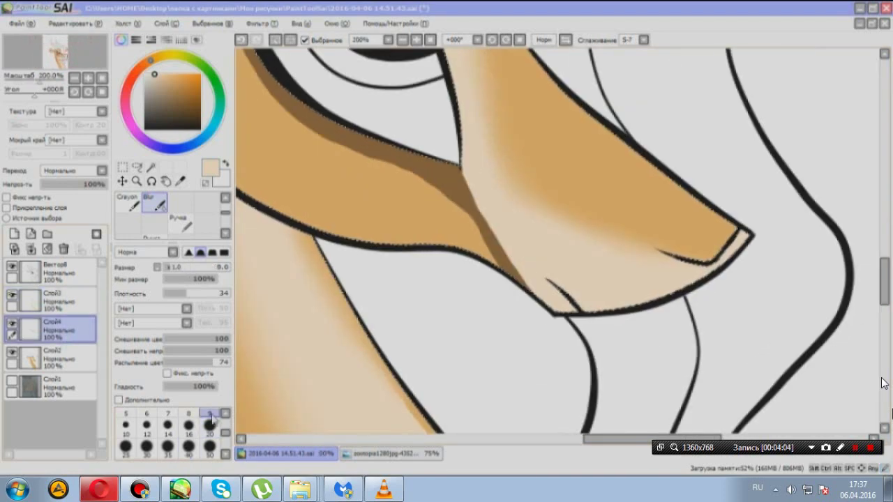
scroll(307, 87, "up", 3)
scroll(290, 268, "down", 6)
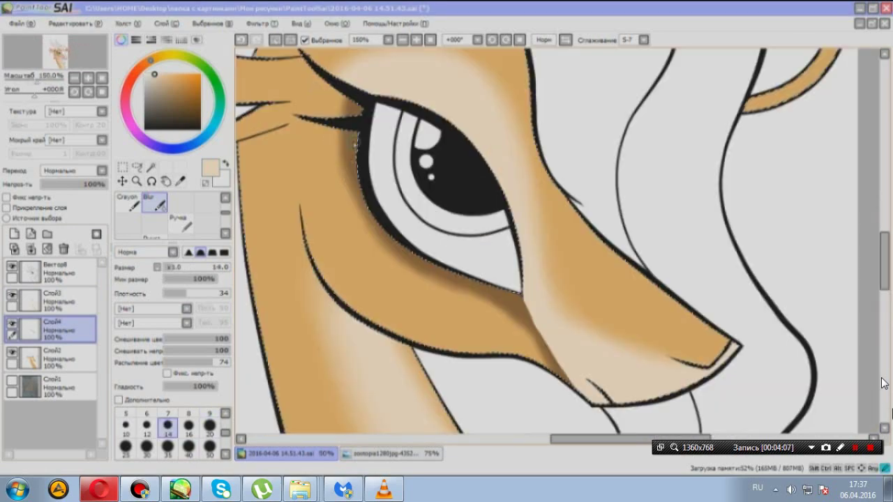
scroll(522, 332, "down", 3)
scroll(521, 332, "up", 4)
On the beige markings layer, paint beige over both ears following the reference, with a hard brush at sizes 50 and 9.
left_click(52, 300)
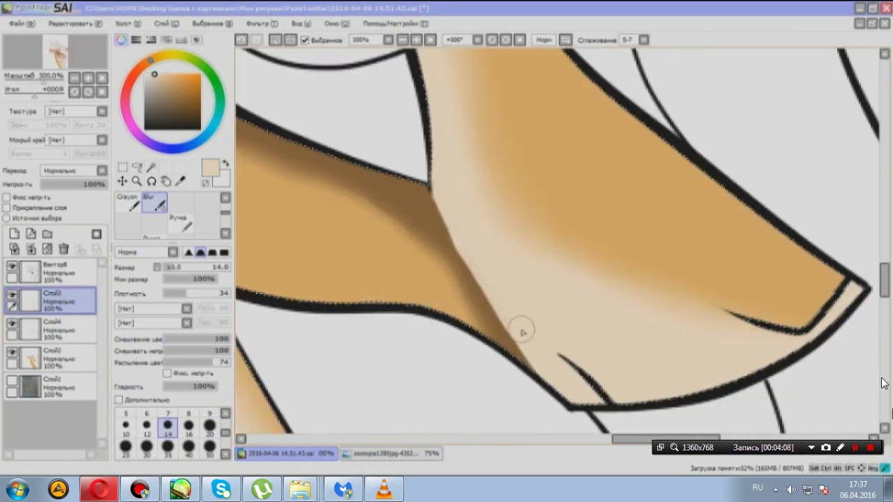
scroll(408, 167, "down", 5)
left_click(380, 453)
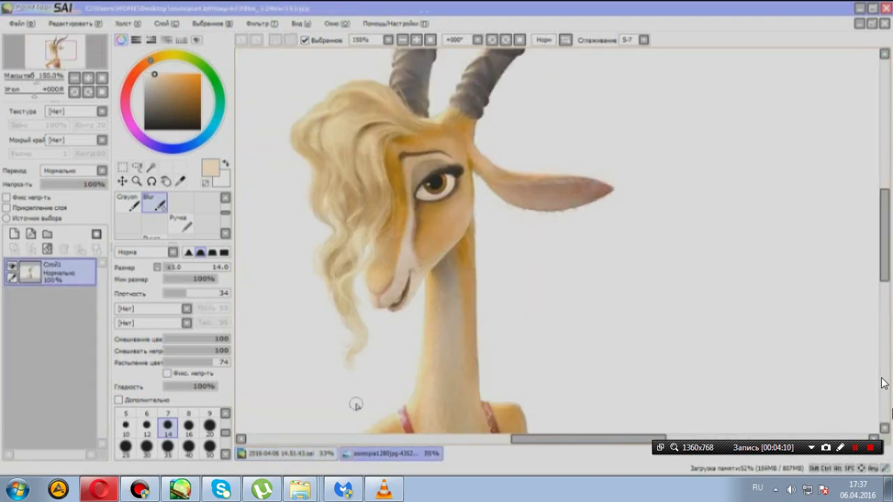
left_click(279, 453)
scroll(357, 142, "up", 2)
scroll(361, 189, "up", 2)
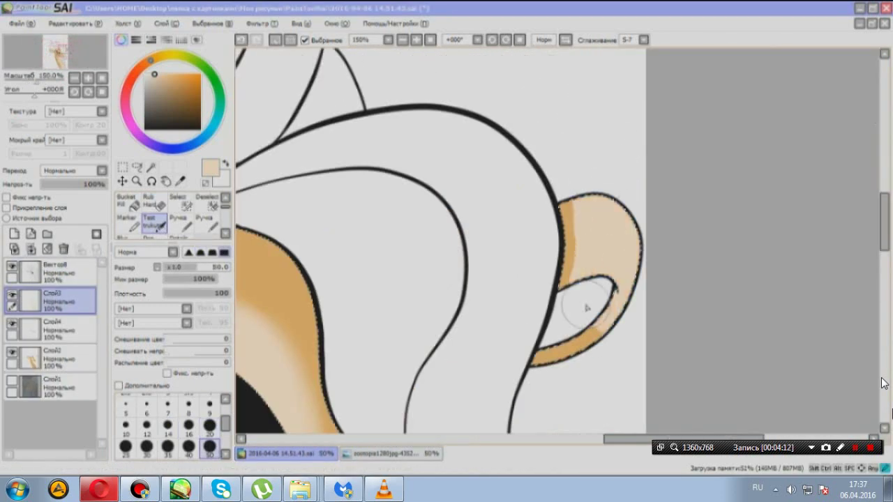
scroll(446, 218, "down", 2)
scroll(406, 159, "up", 3)
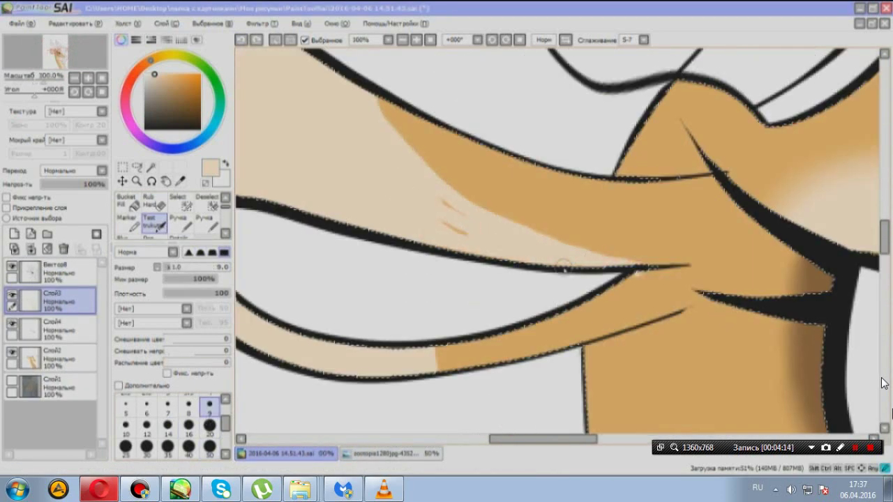
scroll(563, 267, "up", 1)
scroll(324, 276, "down", 3)
Blend the beige edges on the near ear into the orange fur with the Blur brush at sizes 14 and 20.
key("b")
scroll(495, 302, "up", 3)
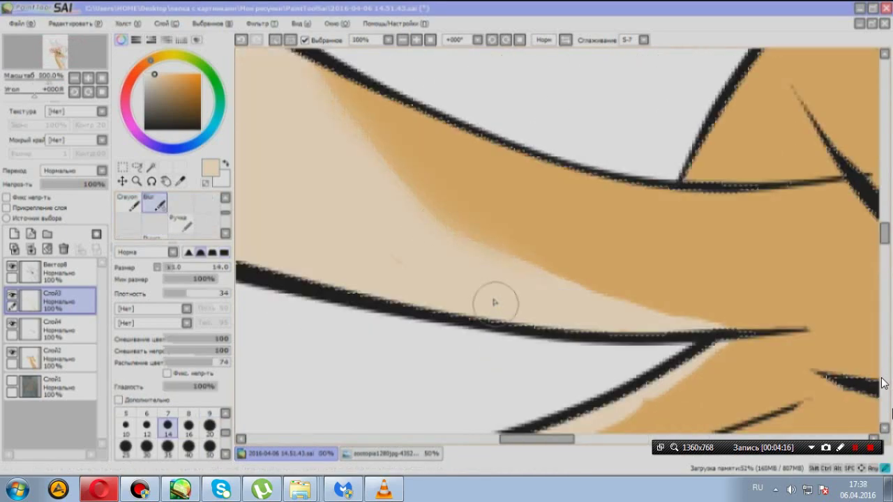
scroll(554, 183, "down", 3)
scroll(299, 123, "up", 3)
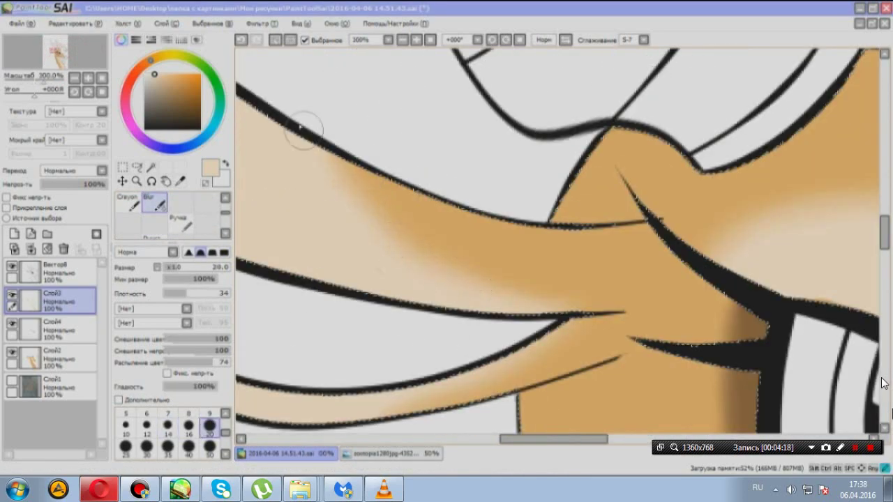
Select the hair areas of the line art and fill them on a new layer with pale blonde sampled from the reference.
left_click(380, 454)
left_click(279, 453)
scroll(446, 244, "down", 5)
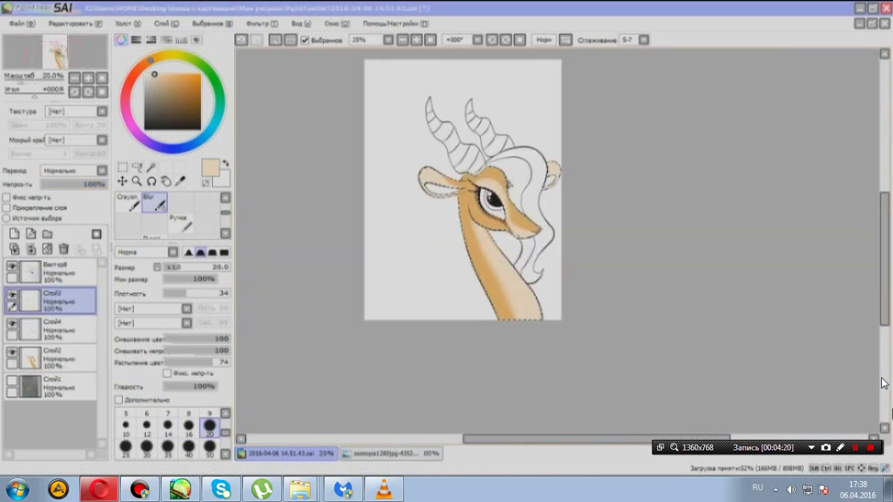
scroll(882, 382, "down", 1)
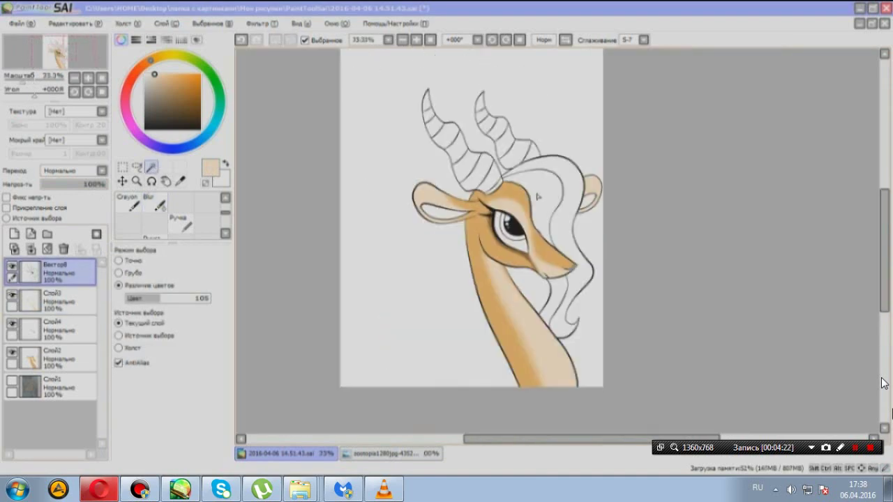
scroll(882, 382, "up", 5)
key("ctrl+Tab")
scroll(882, 382, "up", 2)
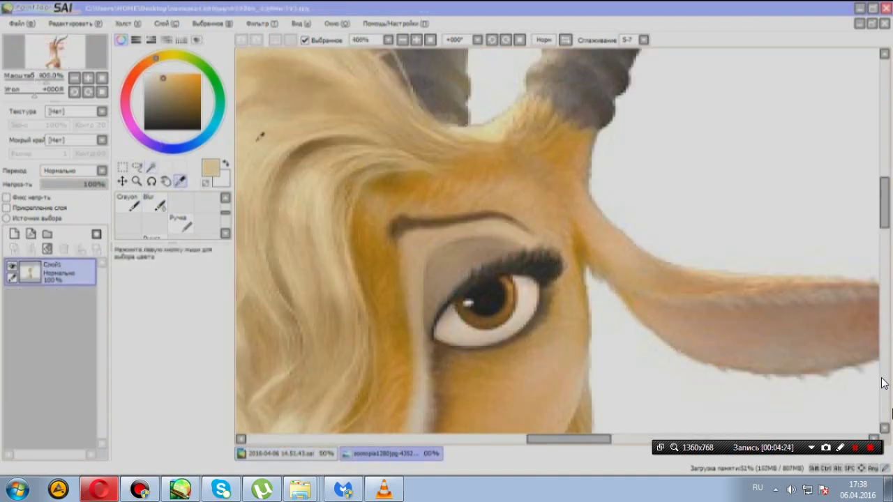
key("ctrl+Tab")
scroll(882, 382, "up", 1)
scroll(882, 382, "down", 2)
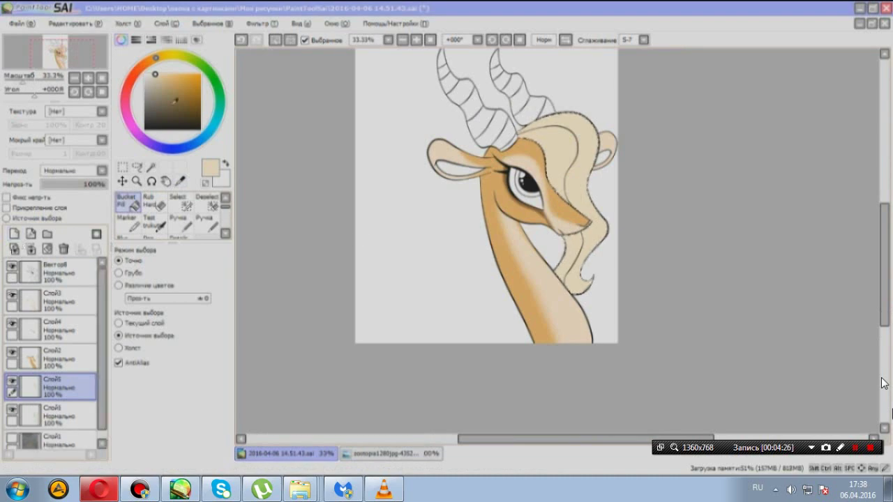
On a new layer above the hair fill, airbrush grey-beige shadows along the locks at size 50, from the forehead to the curled tip.
key("b")
scroll(882, 382, "up", 5)
scroll(392, 152, "down", 2)
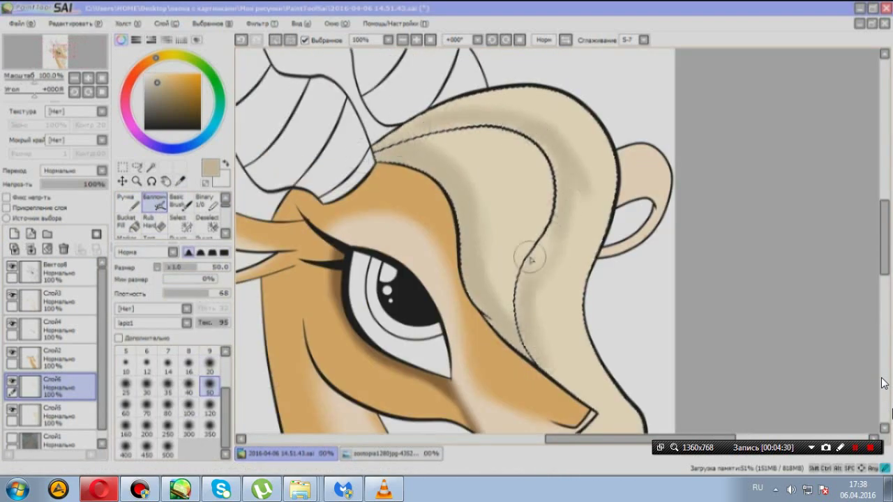
scroll(882, 382, "down", 2)
scroll(882, 382, "up", 2)
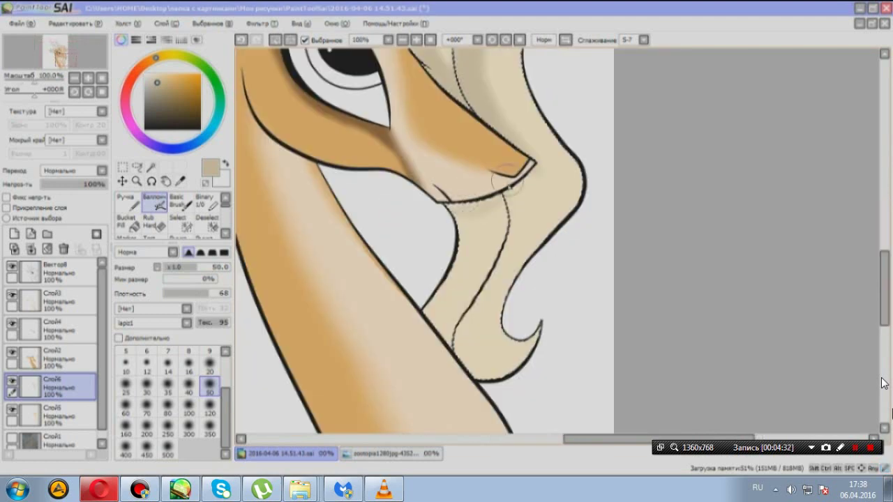
scroll(882, 382, "down", 2)
scroll(882, 382, "up", 3)
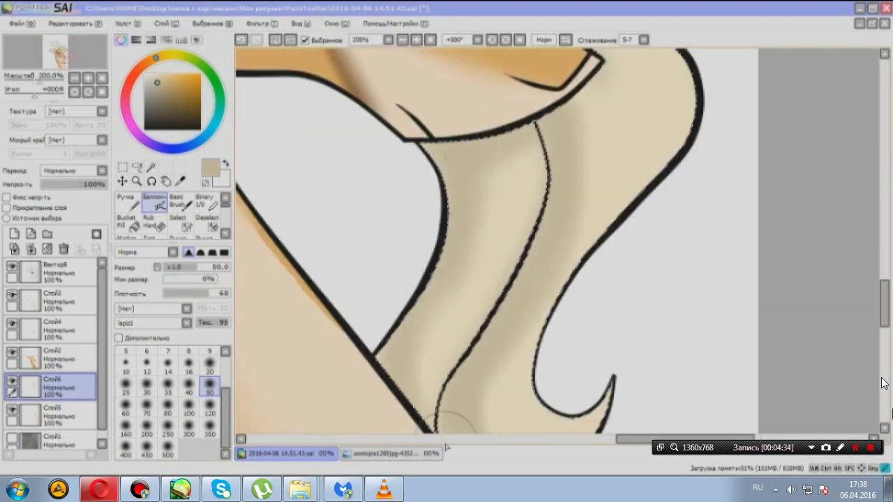
scroll(882, 382, "down", 3)
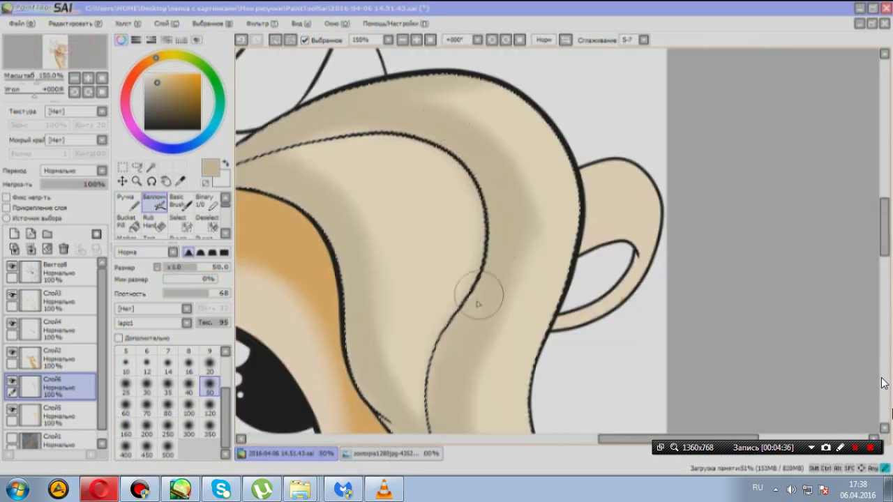
scroll(883, 382, "up", 1)
scroll(882, 382, "up", 3)
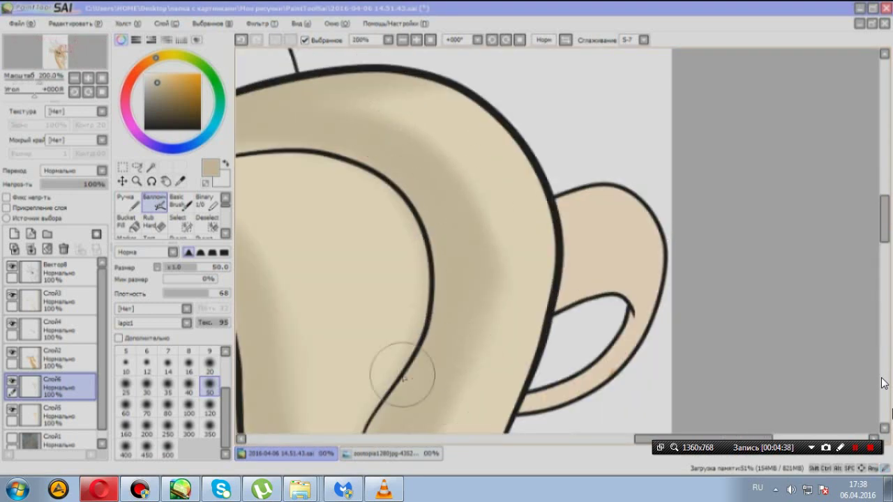
Select the inner hair lock and soften its grey-beige shadows with the Blur brush at size 40.
scroll(882, 382, "down", 3)
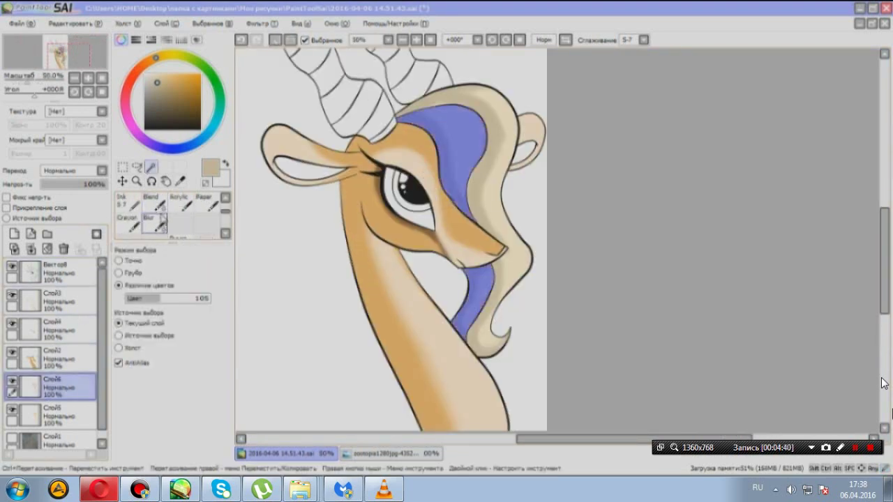
scroll(882, 382, "up", 4)
scroll(882, 382, "down", 3)
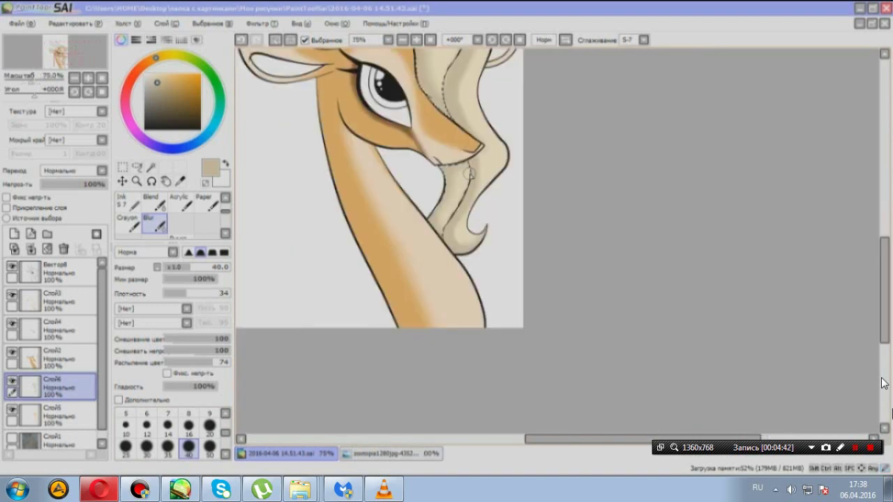
On a new layer, airbrush a darker brown shadow at size 50 along the face side of the inner hair lock.
scroll(882, 382, "up", 2)
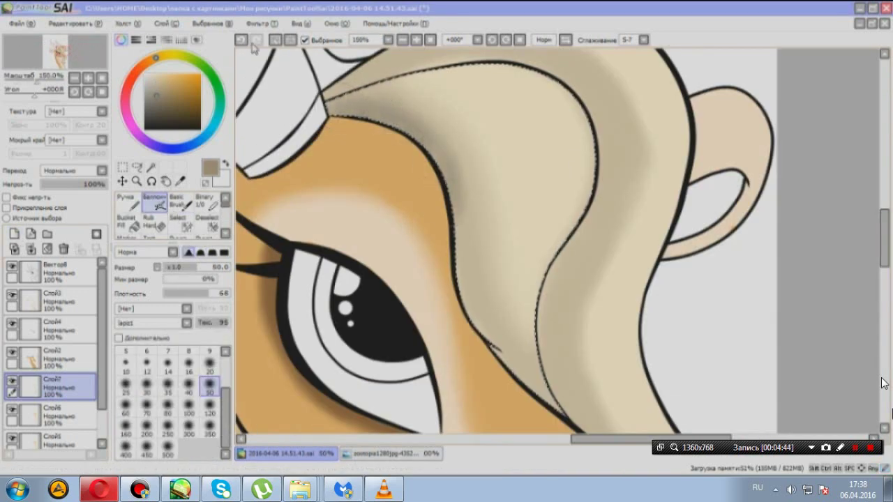
scroll(883, 382, "down", 2)
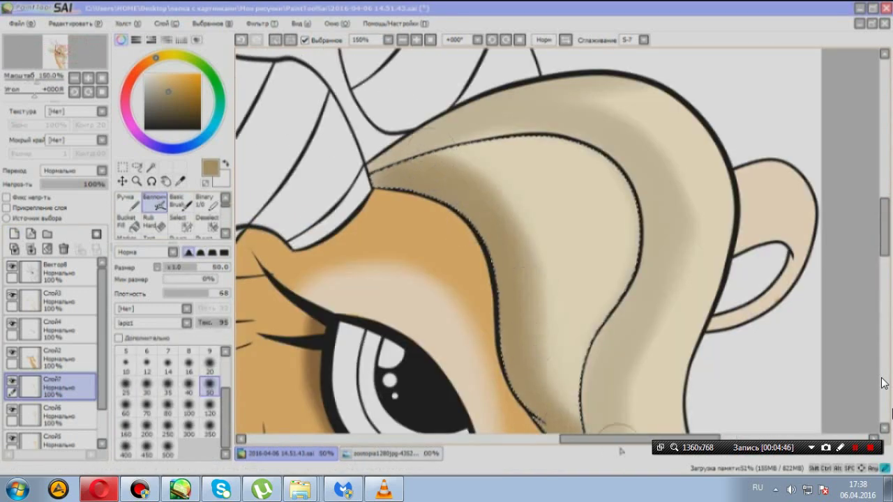
scroll(882, 382, "up", 2)
scroll(882, 382, "down", 3)
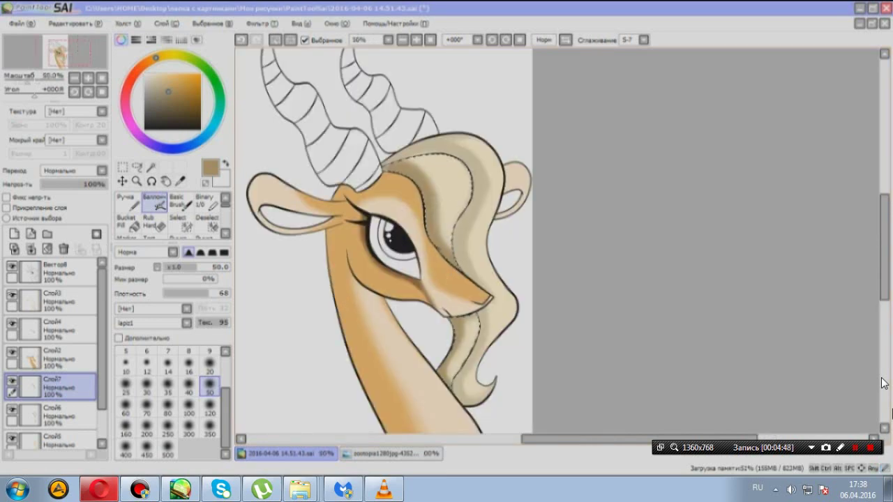
Blend the dark brown shadow of the inner hair lock, above and below the muzzle, with the Blur brush at size 50.
scroll(882, 382, "down", 2)
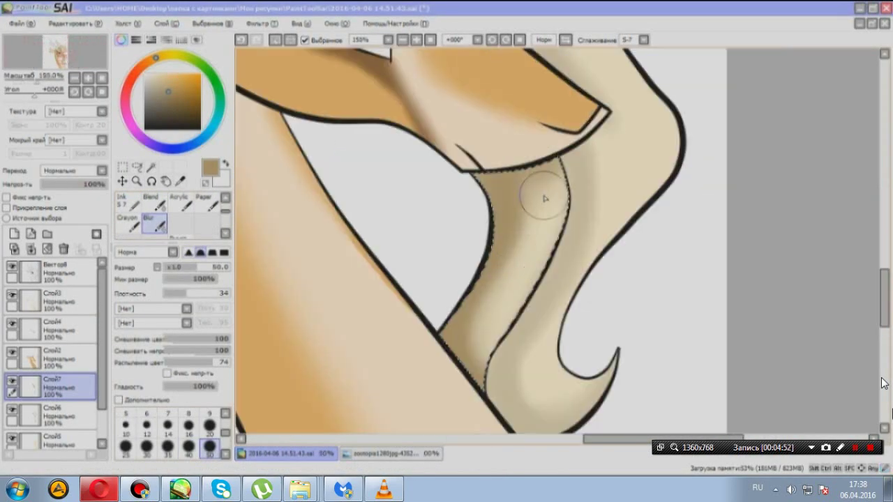
scroll(882, 382, "up", 1)
scroll(883, 382, "up", 1)
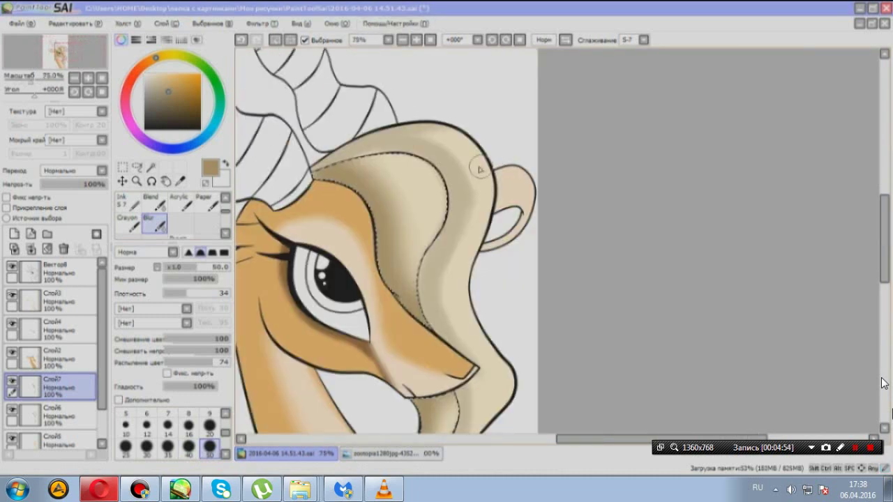
Select the outer hair lock and airbrush brown shadows along its inner edge on a new layer at sizes 20 and 30.
left_click(68, 368)
key("w")
scroll(70, 401, "down", 1)
left_click(71, 400)
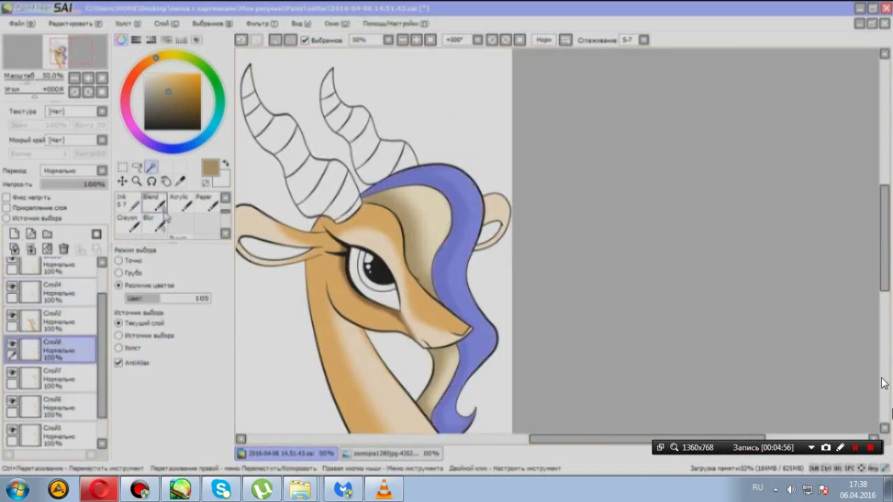
key("b")
scroll(882, 382, "up", 3)
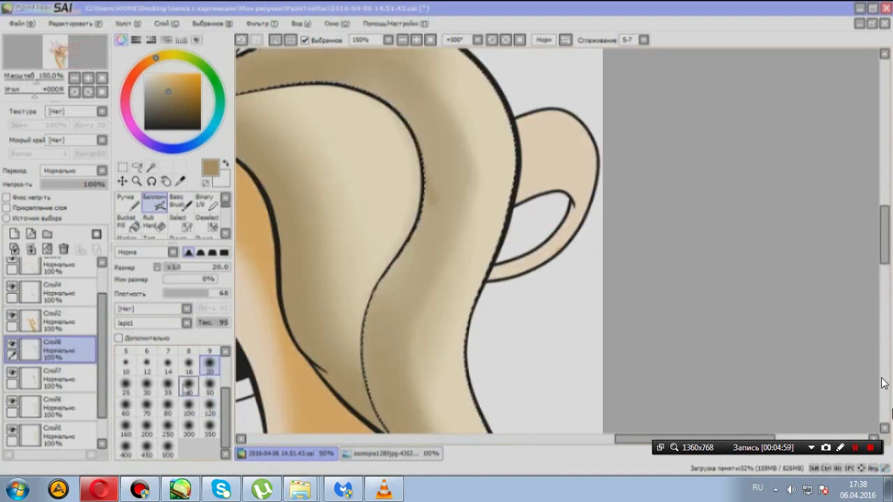
scroll(430, 188, "down", 5)
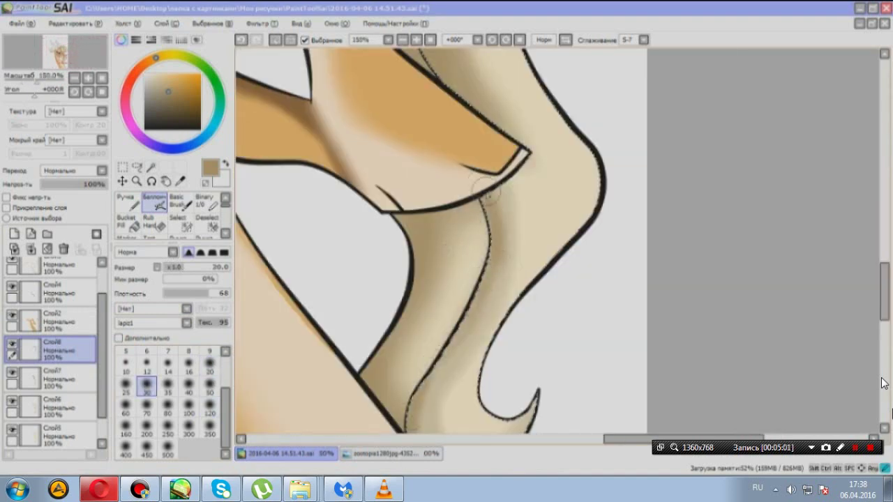
scroll(488, 195, "up", 1)
scroll(567, 394, "down", 3)
scroll(477, 155, "up", 1)
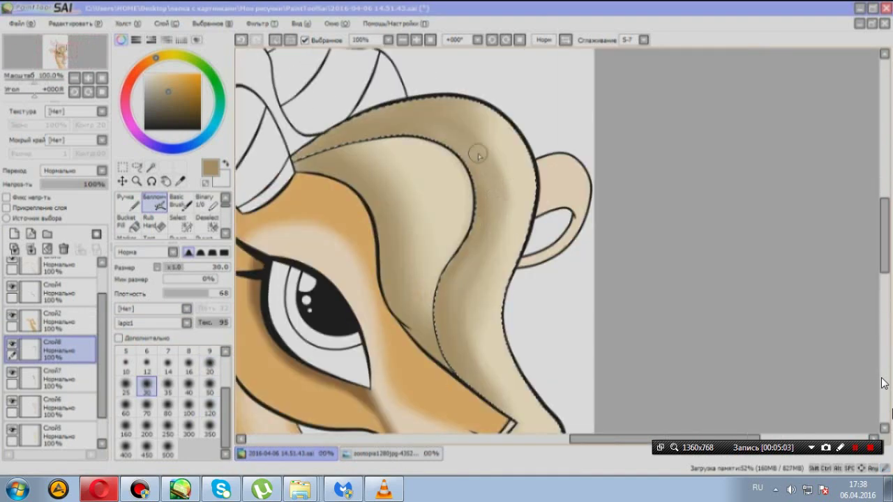
Soften the brown shadows of the outer hair lock with the Blur brush at size 50.
scroll(478, 155, "down", 1)
key("b")
scroll(488, 160, "down", 1)
scroll(531, 170, "up", 1)
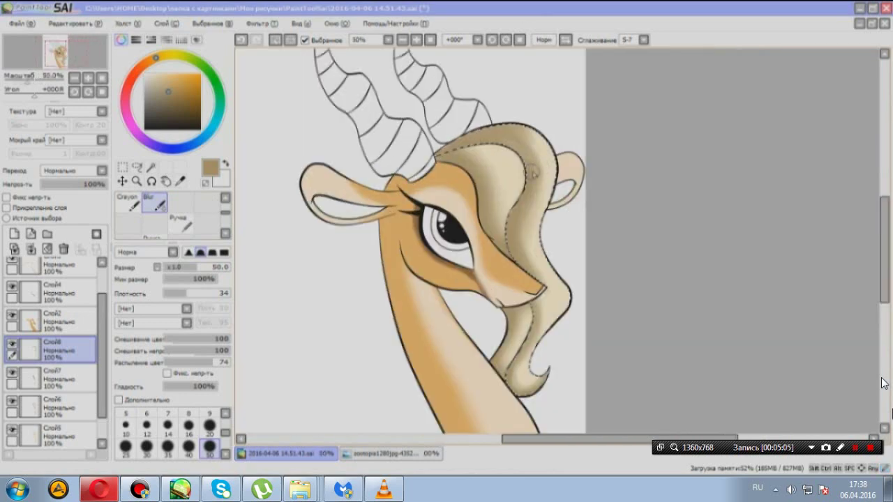
Select both horns on the line art layer and fill them on a new layer with grey sampled from the reference horns.
key("w")
scroll(384, 209, "up", 1)
left_click(384, 210)
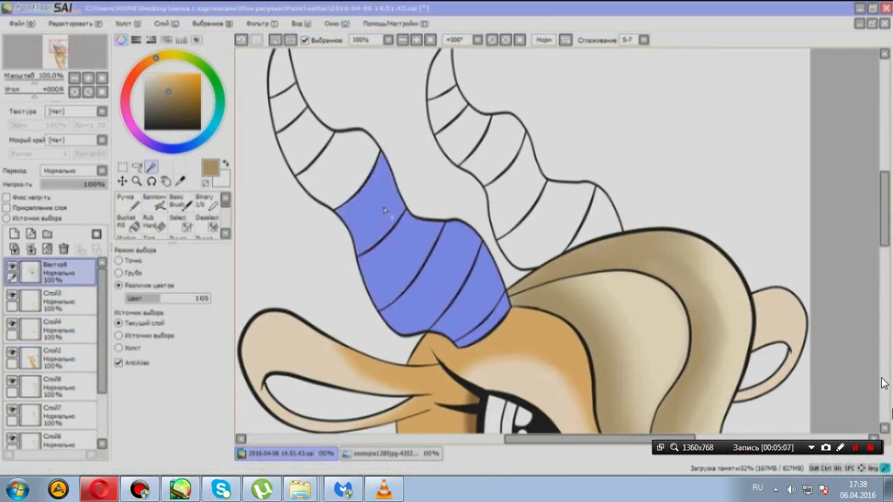
scroll(557, 219, "down", 5)
left_click(391, 453)
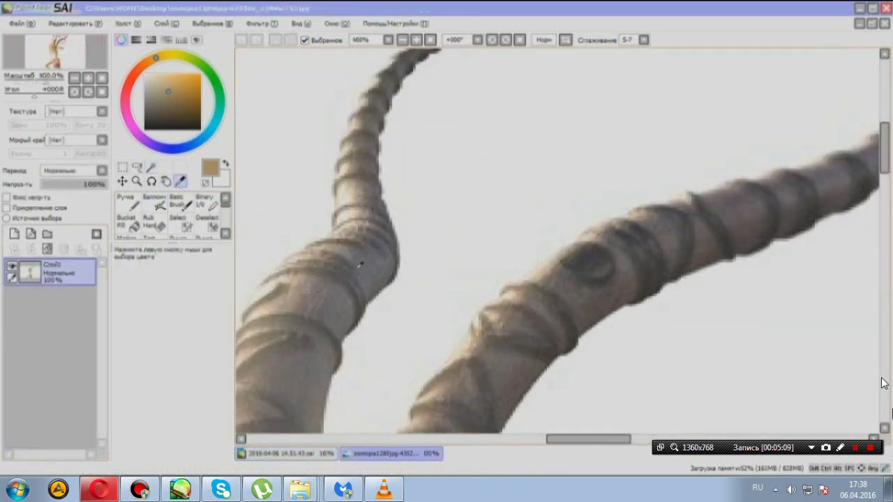
left_click(287, 454)
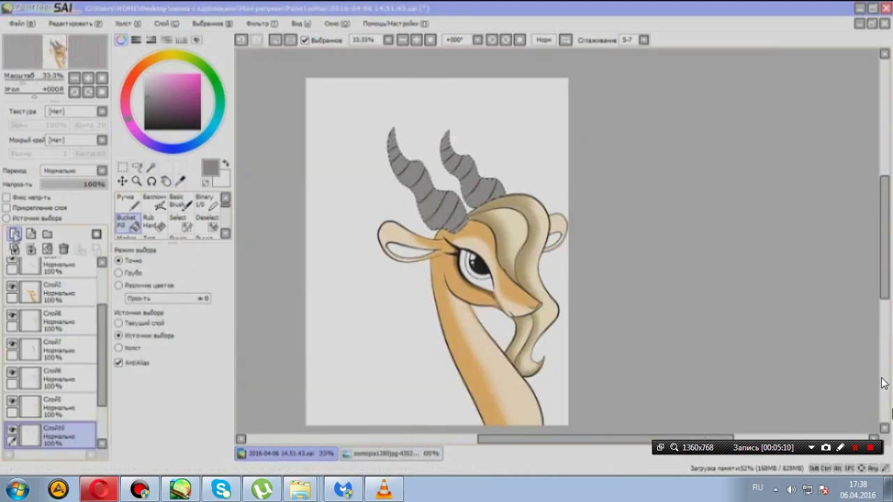
On a new layer, shade the edges and bases of both horns with purplish grey using the airbrush at sizes 120 and 50.
scroll(883, 383, "up", 3)
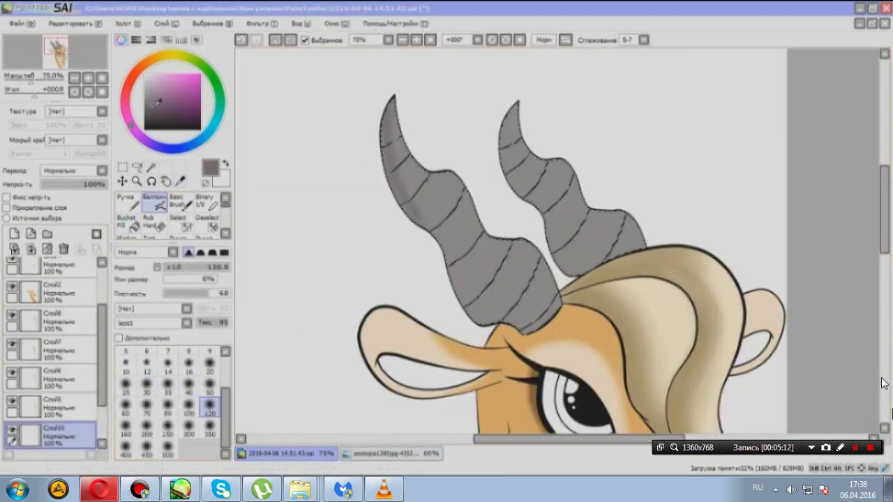
left_click_drag(530, 150, 464, 181)
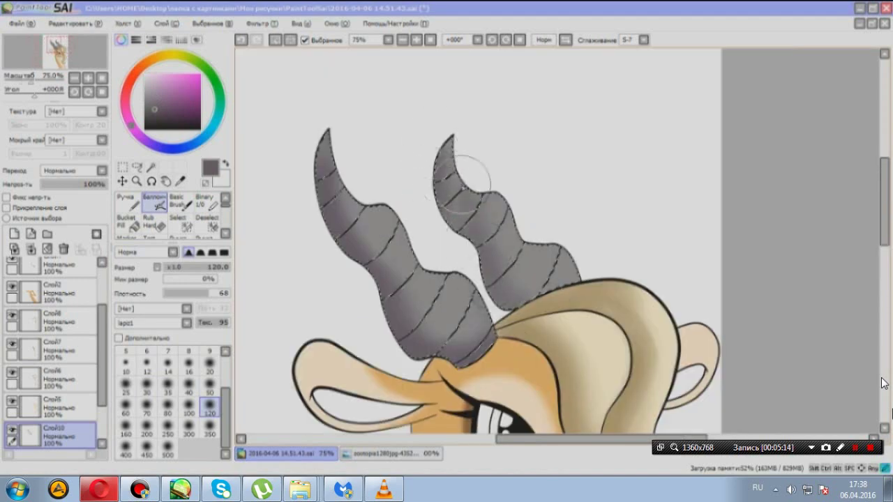
scroll(882, 383, "down", 2)
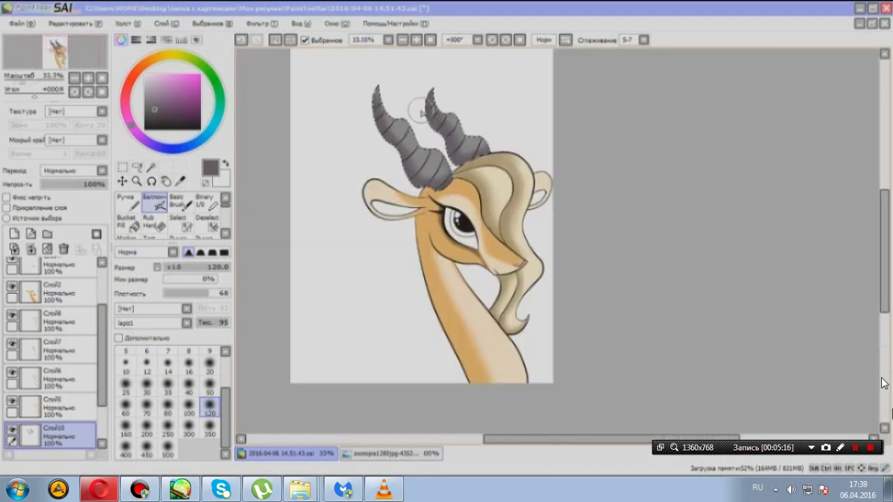
scroll(883, 383, "up", 2)
scroll(883, 383, "down", 1)
scroll(883, 383, "up", 3)
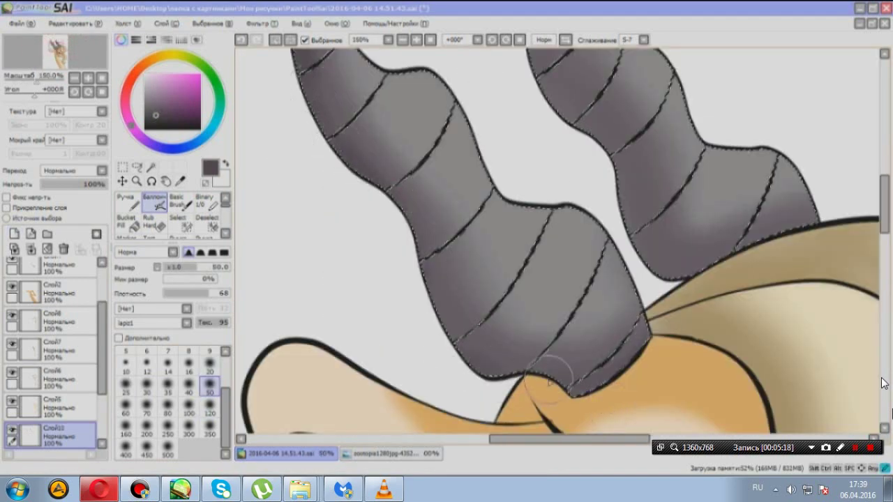
scroll(883, 383, "down", 3)
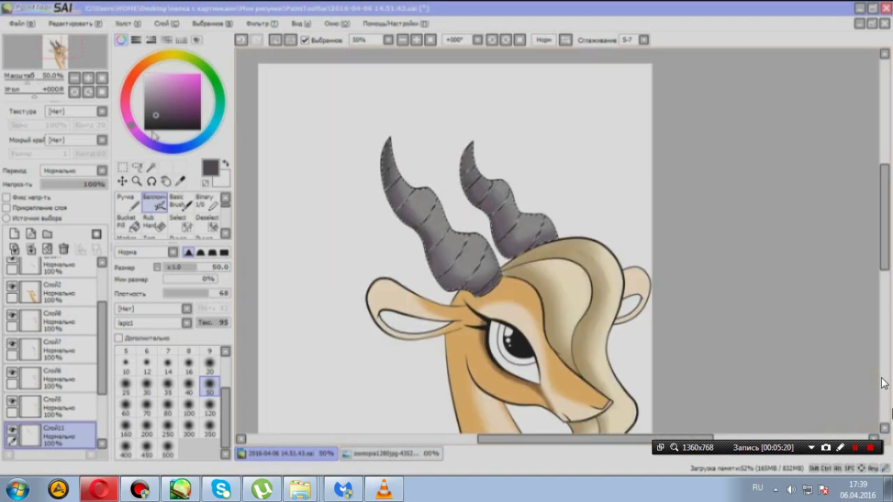
On a new layer, airbrush pale purplish grey highlights along the lit edges of both horns at size 50.
scroll(883, 383, "up", 3)
scroll(882, 383, "down", 2)
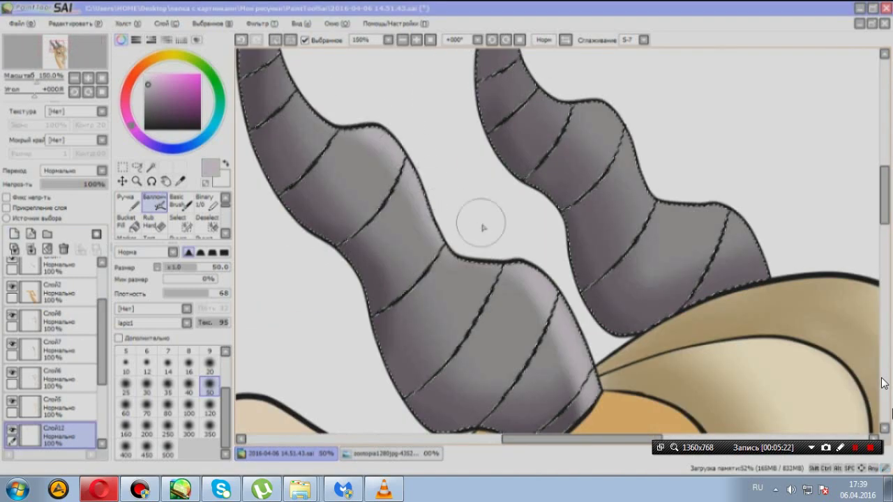
scroll(883, 383, "down", 3)
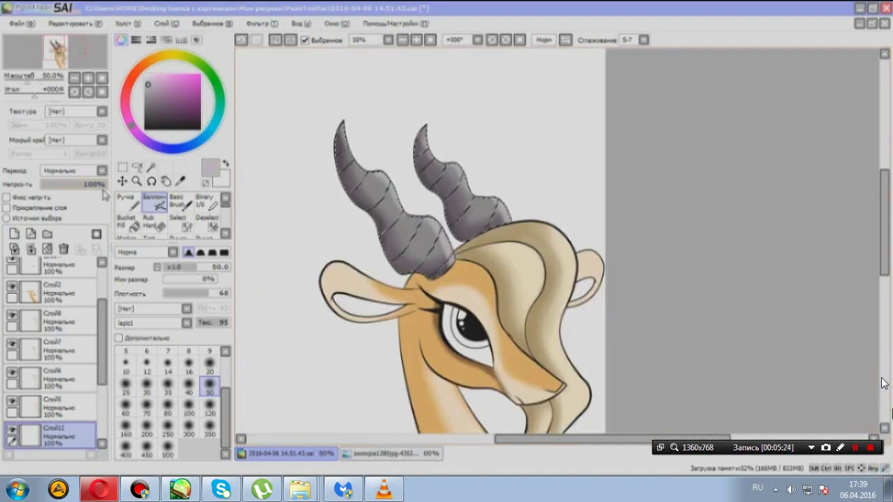
Lower the horn highlight layer's opacity and soften the horn shading with the Blur brush at size 50.
scroll(883, 383, "up", 1)
scroll(883, 383, "up", 2)
scroll(883, 383, "down", 2)
left_click(325, 182, "ctrl+shift")
scroll(883, 383, "up", 1)
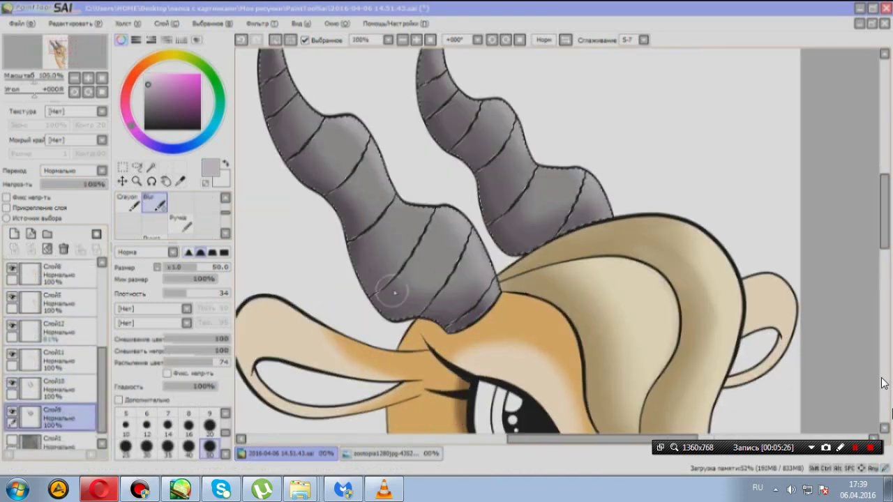
scroll(883, 383, "down", 2)
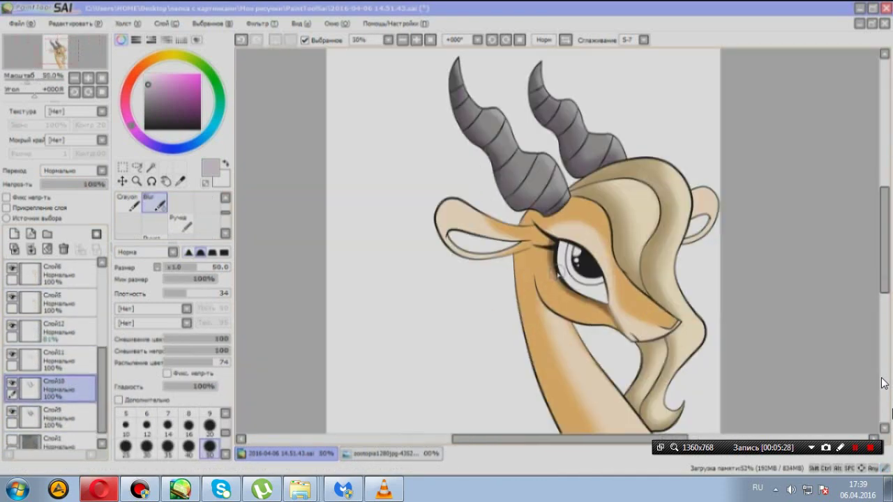
Select alternating bands of both horns on the line art with the Magic Wand and add a layer beneath the horn highlights.
scroll(883, 383, "up", 1)
scroll(883, 382, "up", 1)
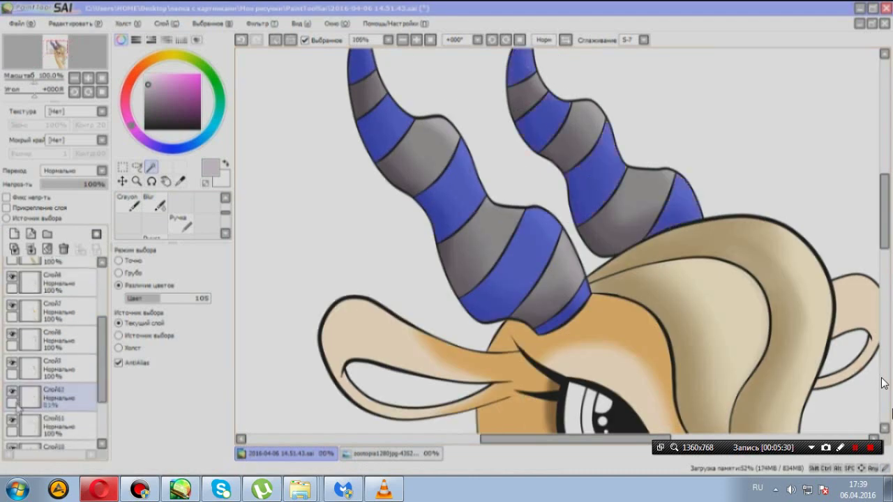
scroll(63, 405, "down", 2)
left_click(14, 233)
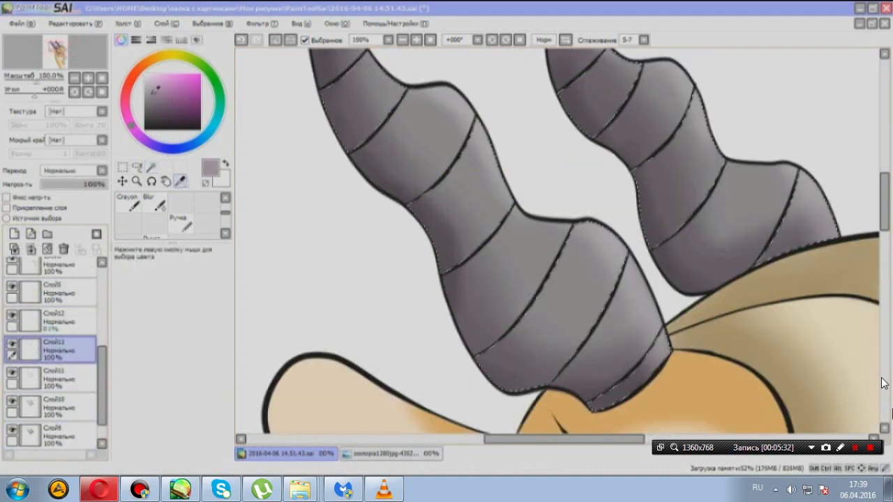
Airbrush dark purplish grey shadows along the outer edges of the front horn's selected bands at size 20.
key("b")
scroll(325, 165, "up", 1)
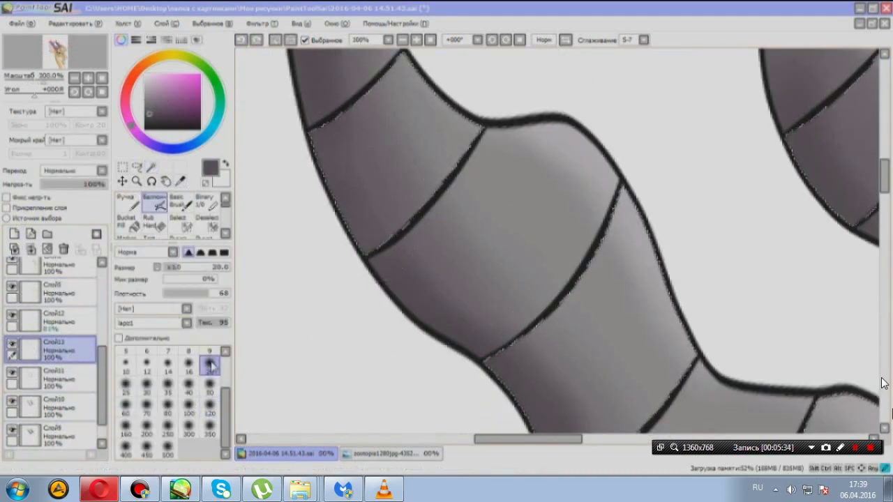
scroll(454, 351, "up", 1)
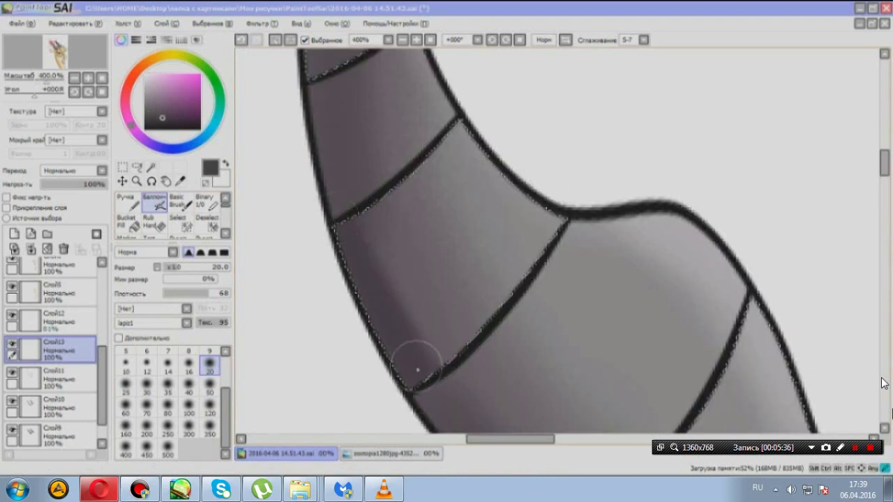
scroll(412, 364, "down", 2)
scroll(412, 303, "up", 1)
scroll(445, 183, "down", 3)
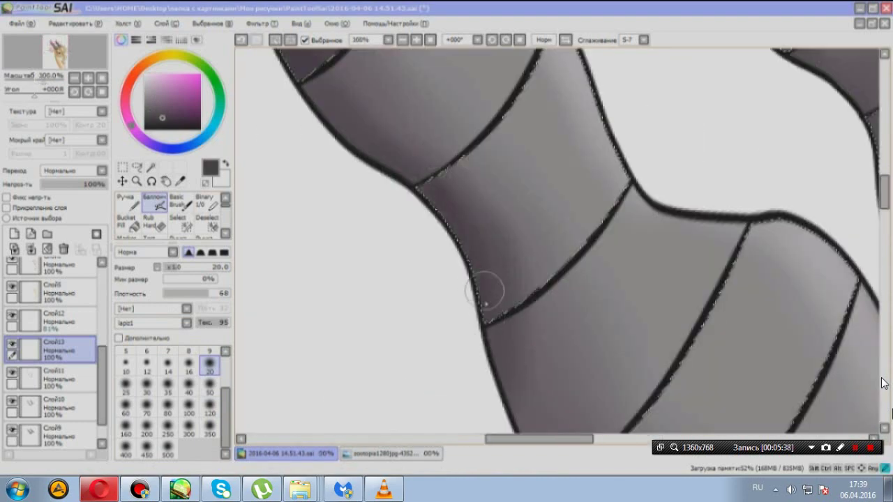
scroll(571, 165, "down", 3)
Extend the dark shadows along the lower edges of the front horn's selected bands with the airbrush at size 30.
scroll(484, 202, "up", 2)
scroll(483, 202, "down", 2)
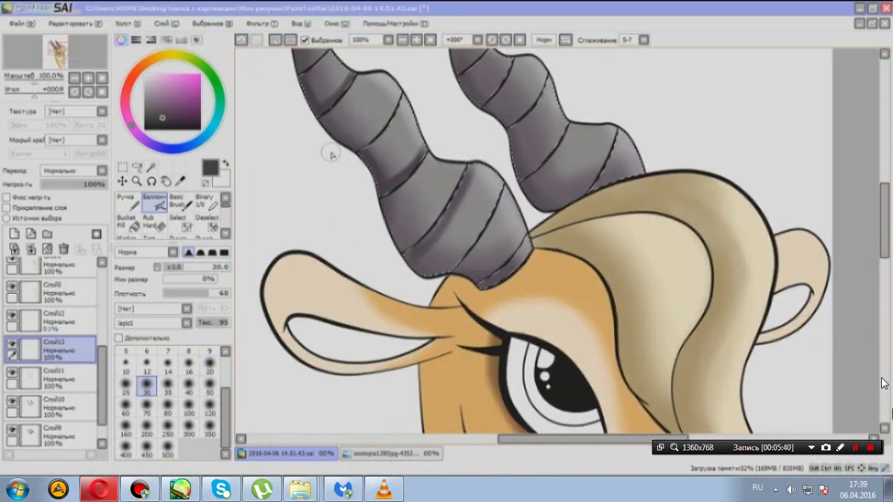
scroll(335, 147, "up", 2)
scroll(317, 279, "down", 3)
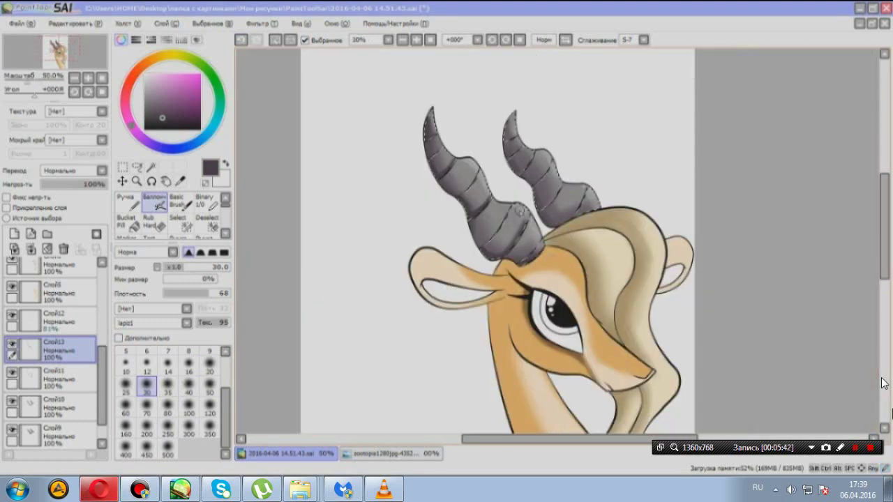
scroll(453, 352, "up", 3)
scroll(552, 265, "up", 6)
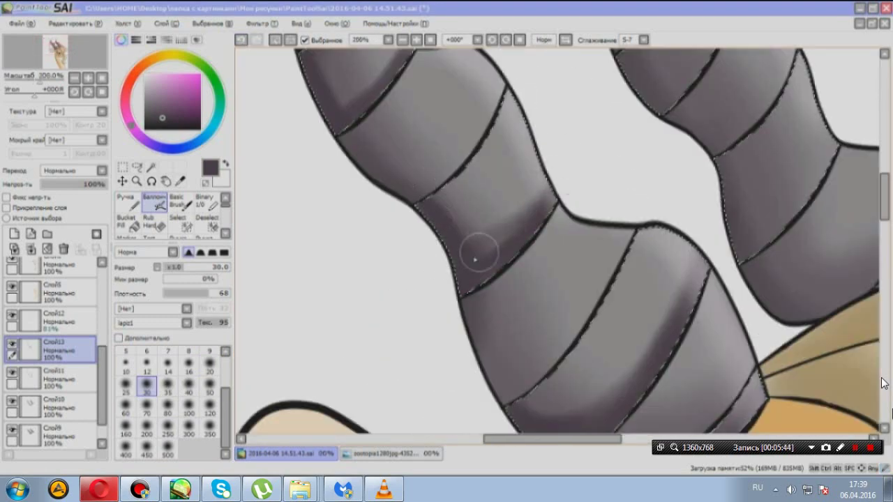
scroll(364, 347, "right", 3)
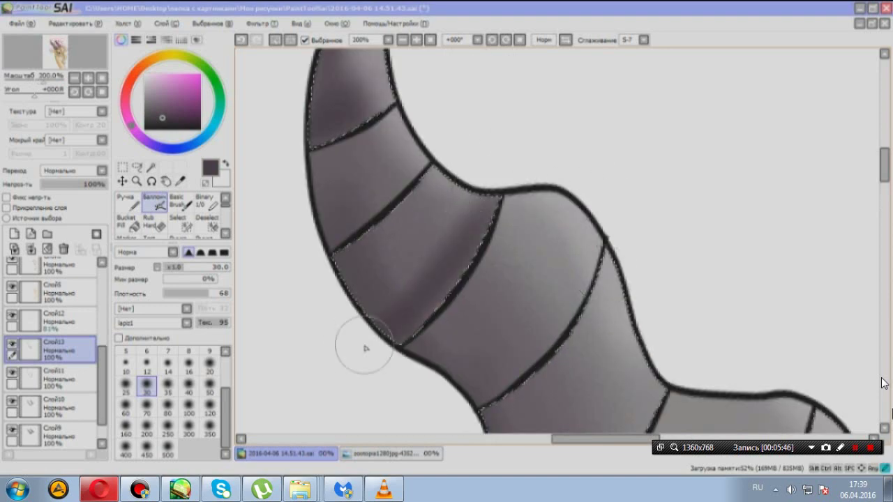
Airbrush the same dark purplish grey along the lower edges of the rear horn's selected bands at size 30.
scroll(481, 293, "down", 3)
scroll(448, 409, "down", 2)
scroll(607, 230, "up", 2)
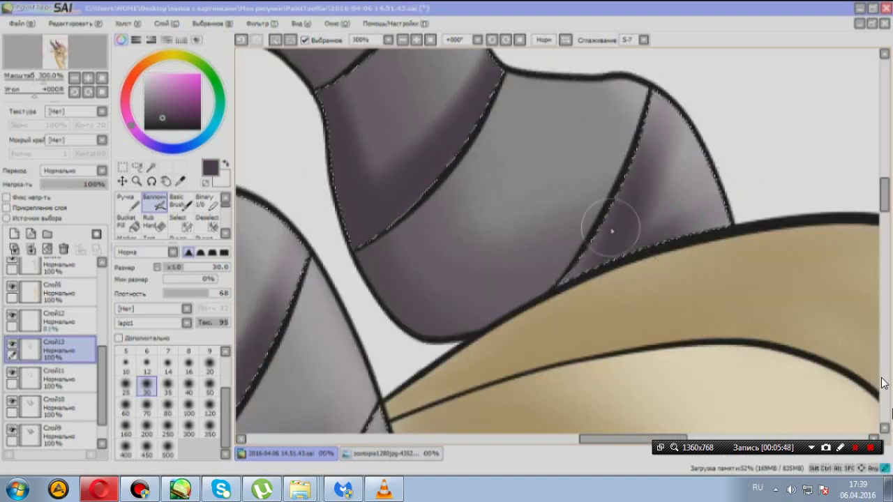
scroll(605, 227, "down", 2)
scroll(605, 227, "up", 3)
scroll(583, 342, "down", 3)
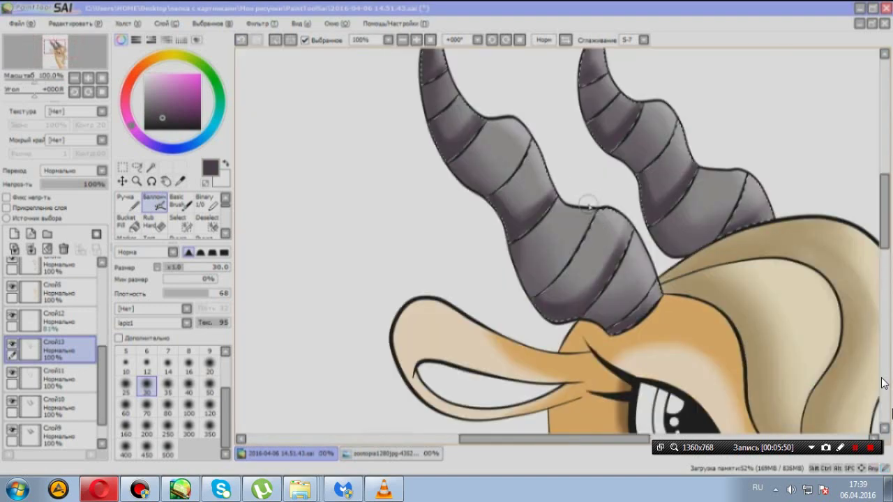
scroll(497, 324, "up", 3)
scroll(498, 325, "down", 3)
key("alt+Tab")
scroll(335, 327, "down", 3)
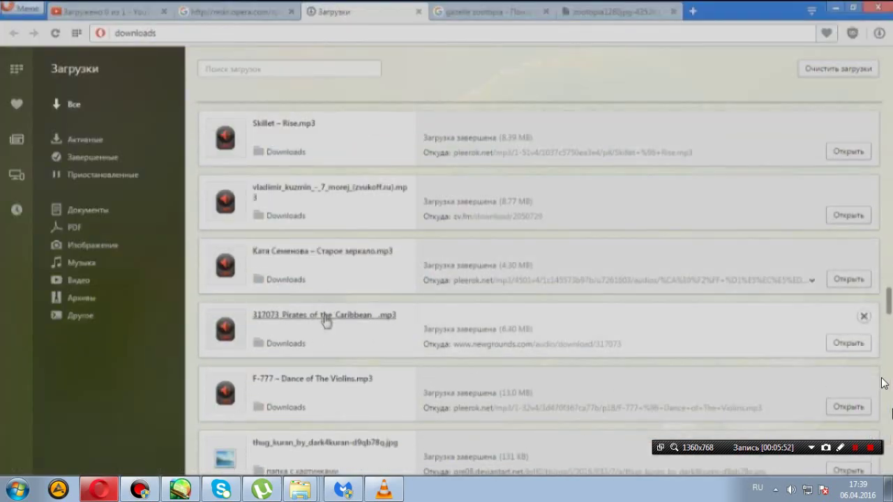
key("alt+Tab")
Reduce the Blur brush to size 20 and soften the dark band shadows on the horns.
scroll(332, 291, "up", 3)
key("bracketleft")
key("bracketleft")
key("bracketleft")
key("bracketleft")
key("bracketleft")
scroll(472, 244, "up", 2)
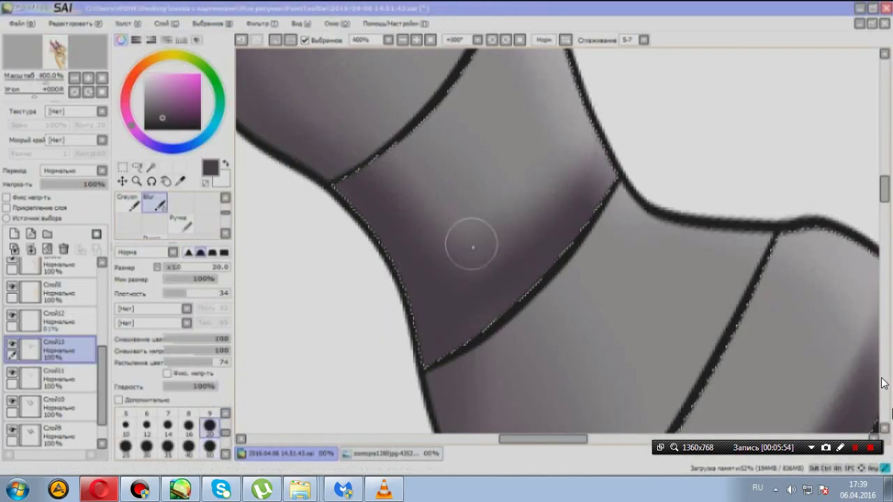
scroll(620, 90, "down", 2)
scroll(344, 348, "up", 2)
scroll(602, 156, "up", 1)
scroll(603, 156, "down", 3)
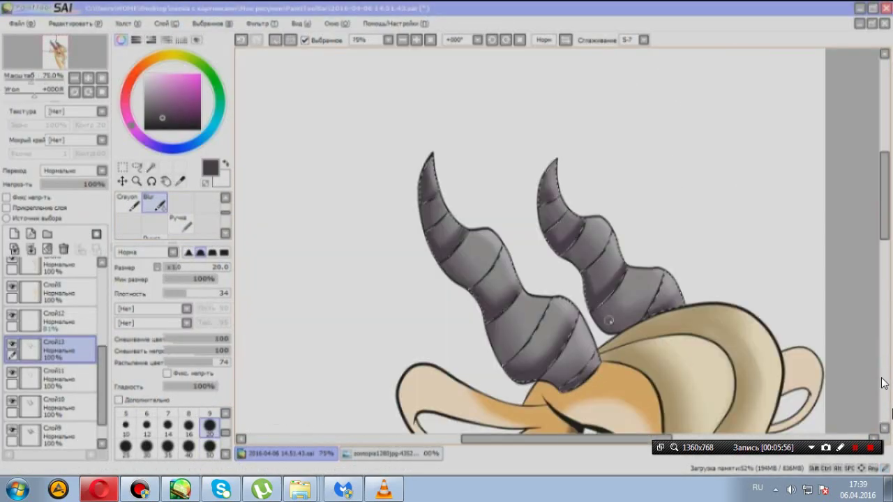
Blend the remaining shadow edges from the front horn's tip to its base with the Blur brush at size 20.
scroll(504, 113, "up", 3)
scroll(614, 207, "down", 2)
scroll(508, 239, "up", 2)
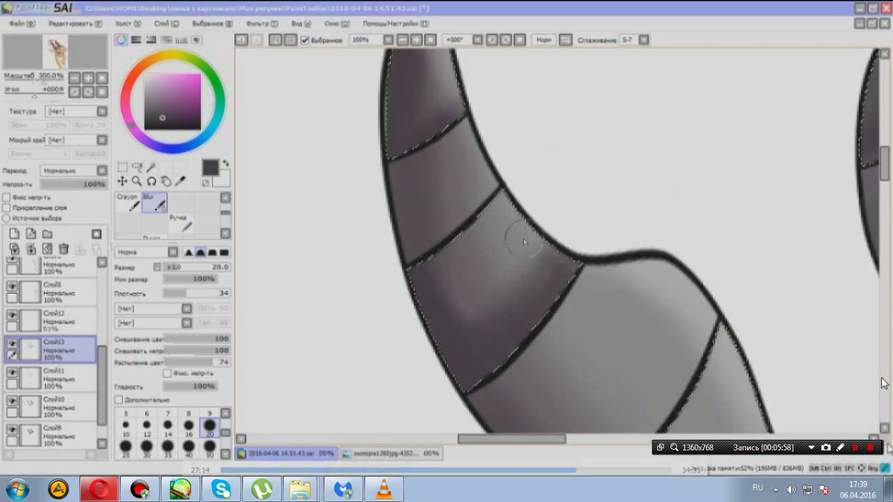
scroll(509, 239, "down", 3)
scroll(594, 253, "up", 4)
scroll(598, 180, "down", 1)
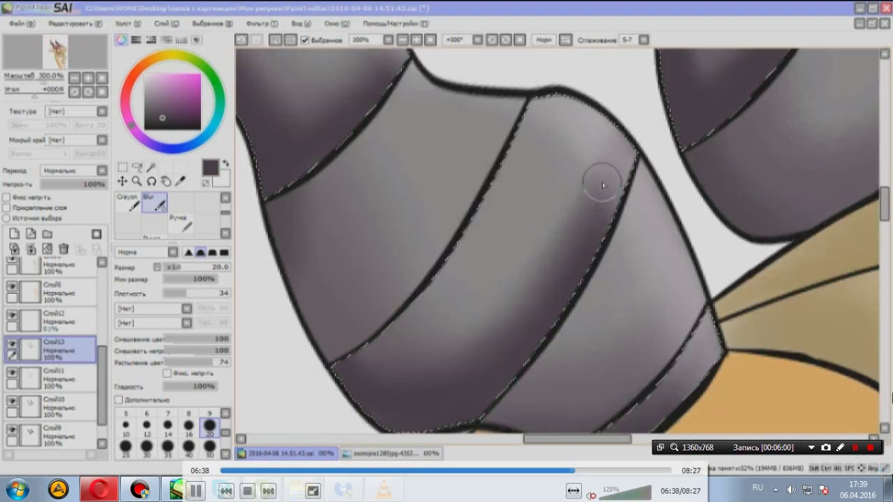
scroll(598, 179, "down", 2)
scroll(544, 271, "up", 3)
scroll(619, 216, "down", 1)
scroll(619, 217, "down", 2)
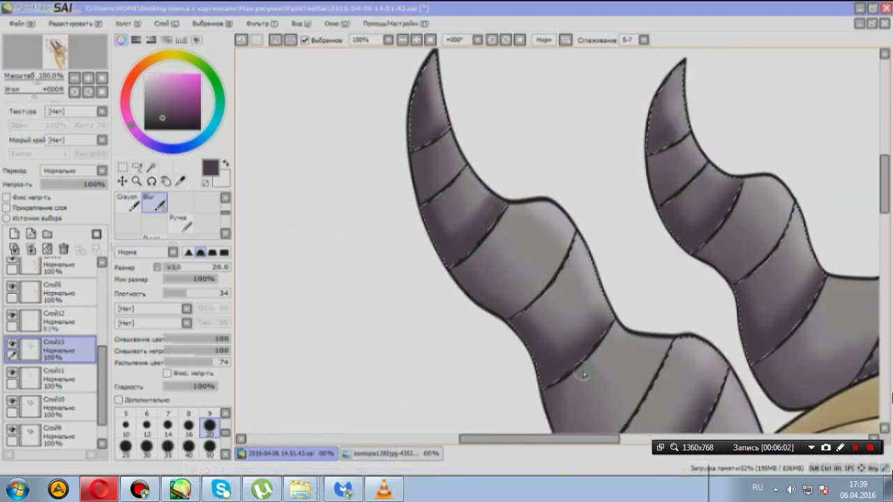
scroll(582, 373, "up", 2)
scroll(472, 301, "down", 3)
scroll(589, 248, "up", 2)
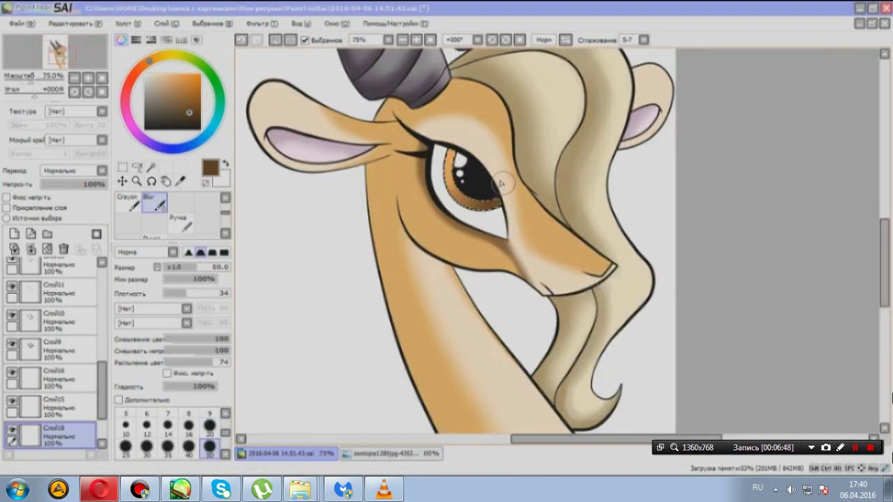
Select the brown iris and, on a new layer, airbrush bright orange at its upper end and dark brown at its lower end at size 30.
scroll(425, 171, "up", 7)
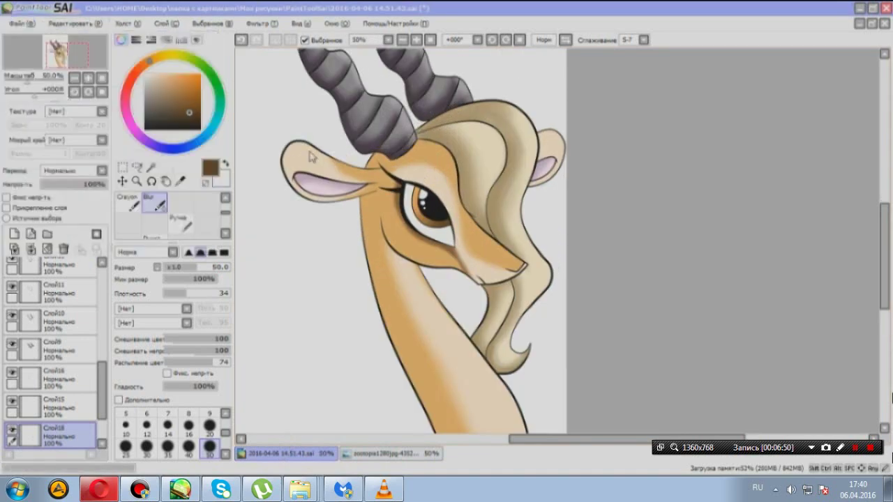
scroll(82, 414, "down", 2)
left_click(14, 233)
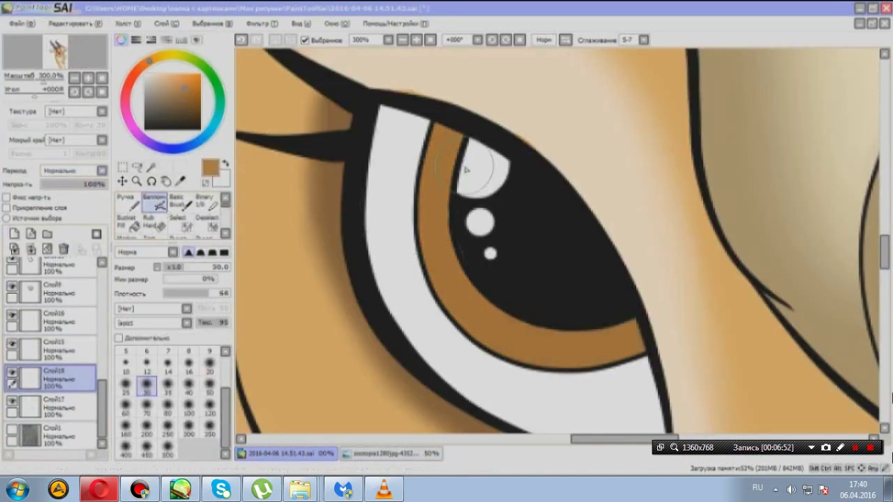
key("w")
left_click(441, 224)
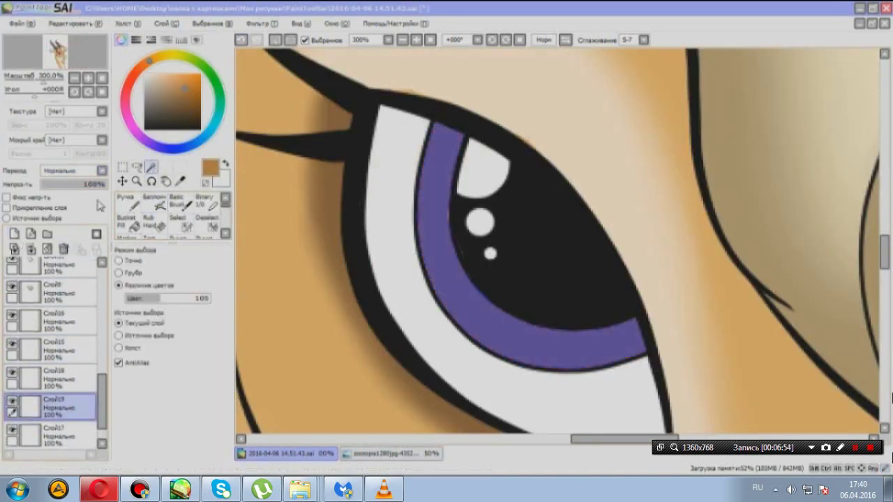
key("b")
scroll(378, 251, "down", 1)
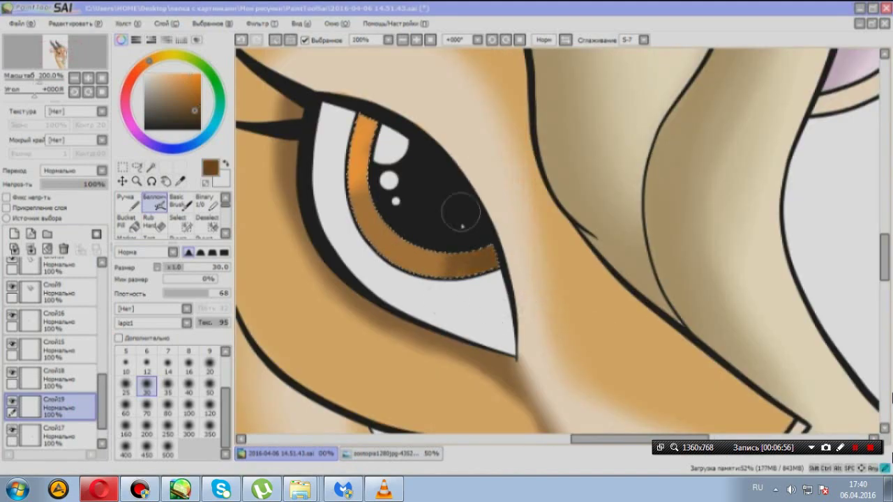
Deepen the iris's lower end with darker brown and blend its colours with the Blur brush at size 50.
scroll(461, 226, "down", 3)
key("b")
scroll(409, 248, "up", 4)
scroll(462, 253, "down", 1)
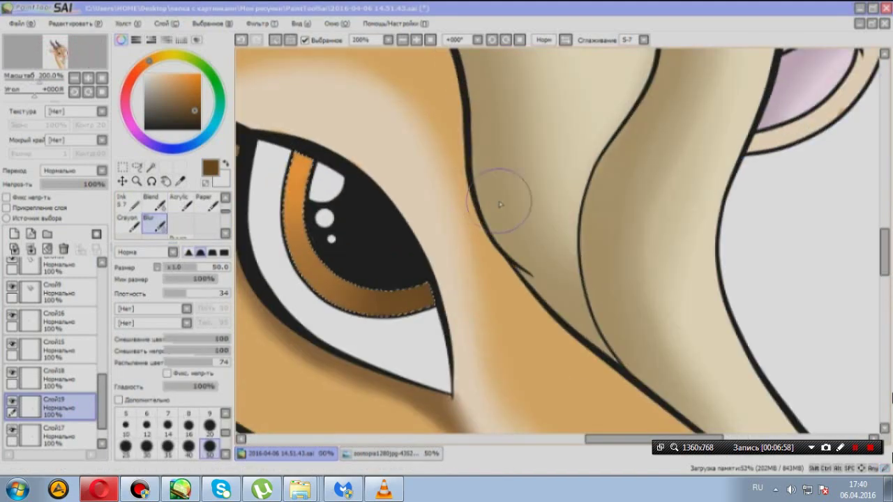
left_click(272, 207, "alt")
scroll(442, 205, "up", 2)
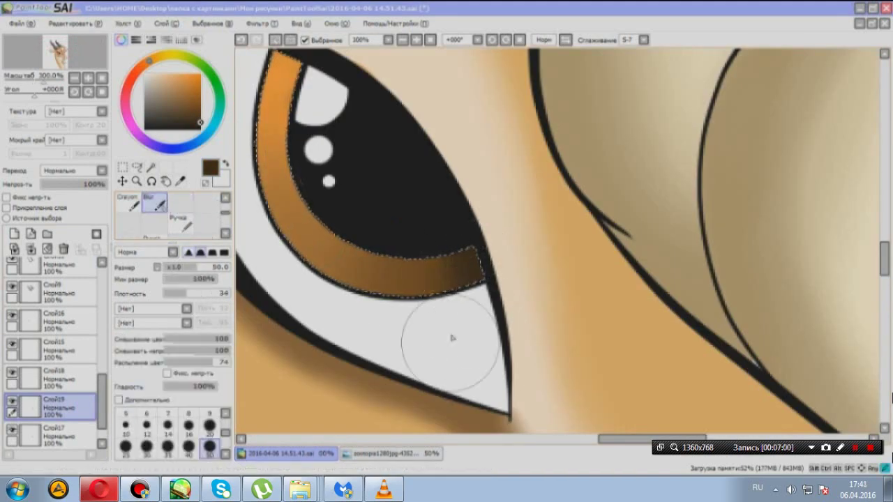
scroll(452, 338, "down", 6)
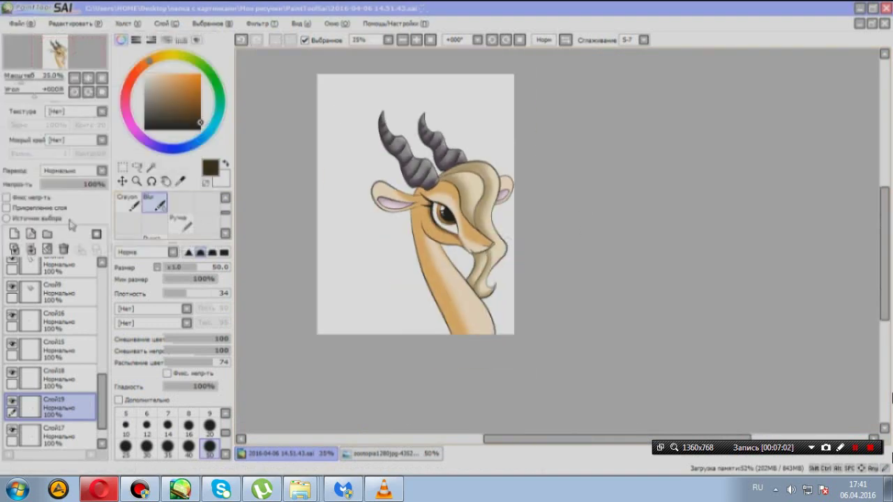
Copy the gazelle line art onto a new layer and move it below all the colour layers.
key("ctrl+t")
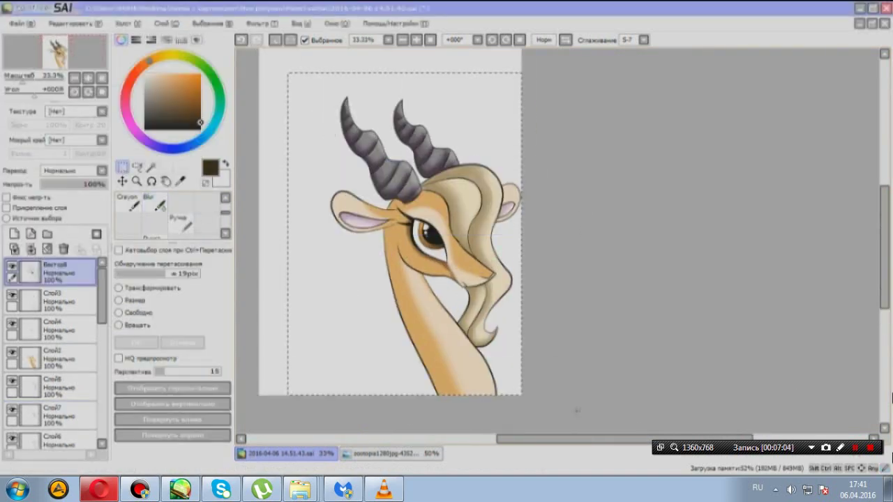
key("Return")
key("ctrl+shift+n")
scroll(49, 349, "down", 5)
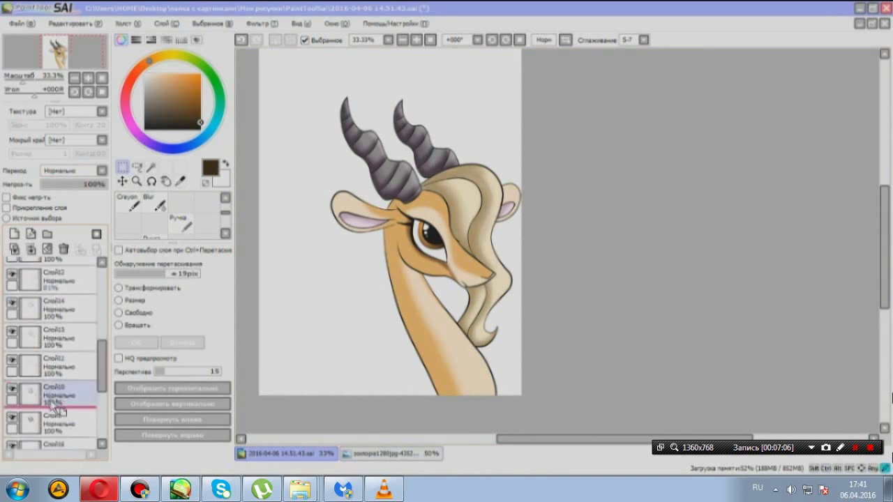
left_click(28, 408)
Transform the copied line art by shifting it left behind the coloured gazelle as an offset outline.
key("ctrl+t")
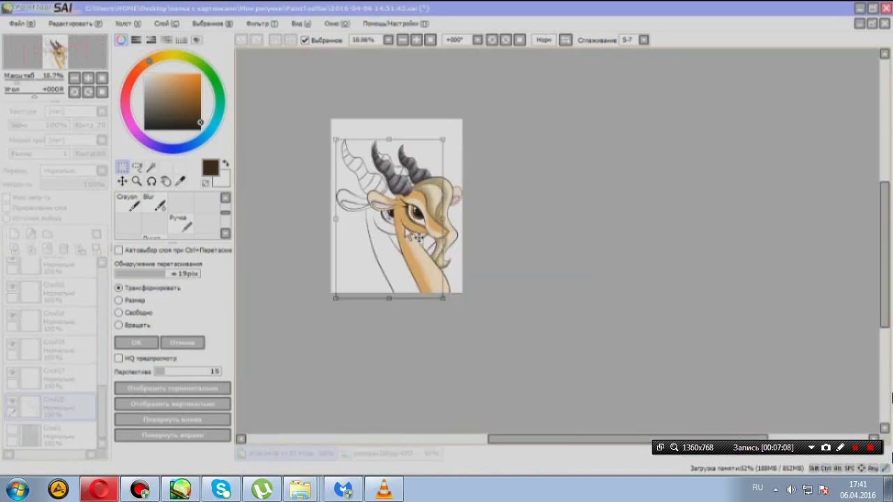
scroll(638, 195, "up", 1)
key("Return")
scroll(638, 195, "up", 1)
scroll(446, 244, "down", 2)
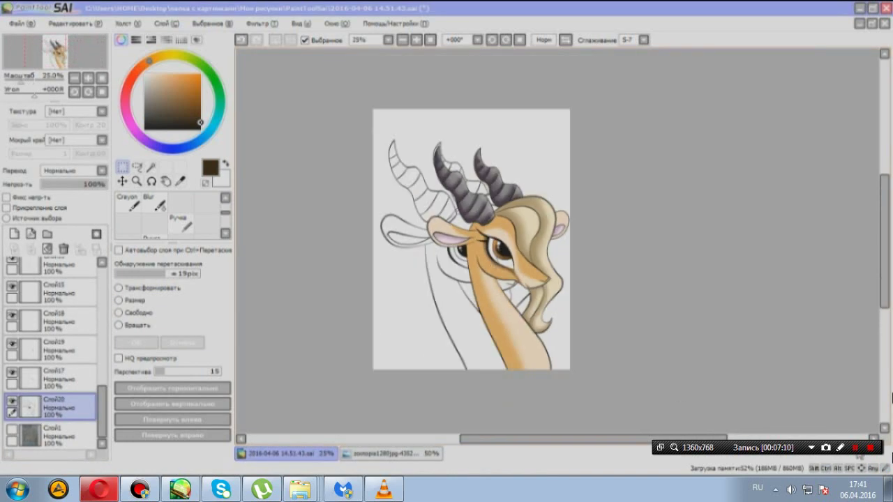
Select the offset outline's interior and fill it with brown on a new layer beneath it to make a silhouette.
left_click(127, 222)
scroll(614, 223, "up", 1)
left_click(49, 436)
scroll(530, 240, "up", 1)
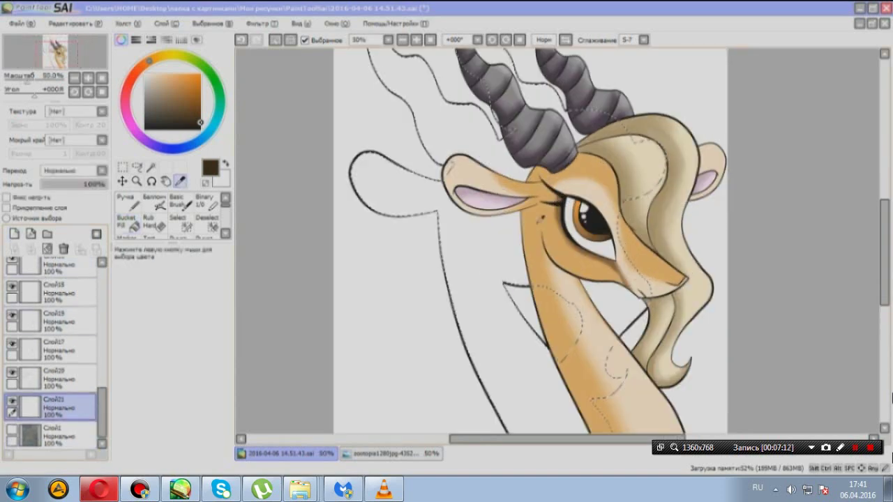
left_click(411, 210)
scroll(411, 210, "down", 2)
scroll(363, 170, "up", 1)
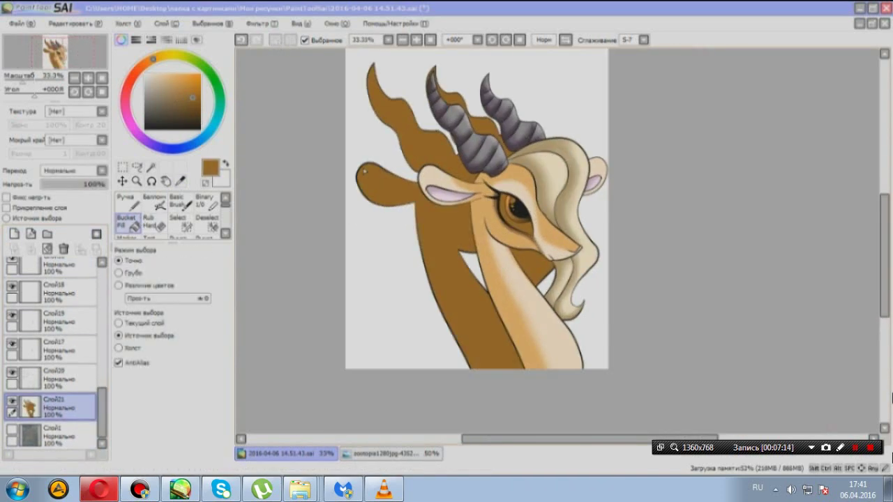
Select the white of the eye and its highlights and fill them with white on a new layer above the brown silhouette.
key("w")
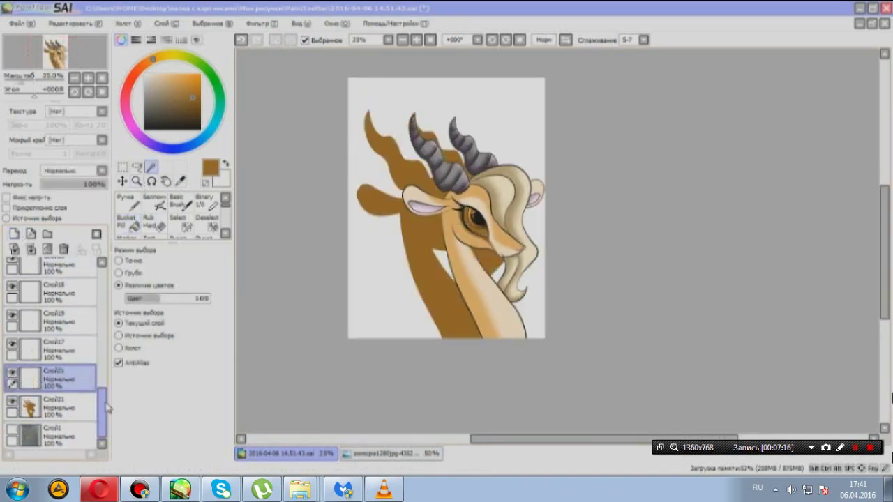
scroll(426, 237, "up", 3)
scroll(374, 221, "up", 3)
left_click(69, 377)
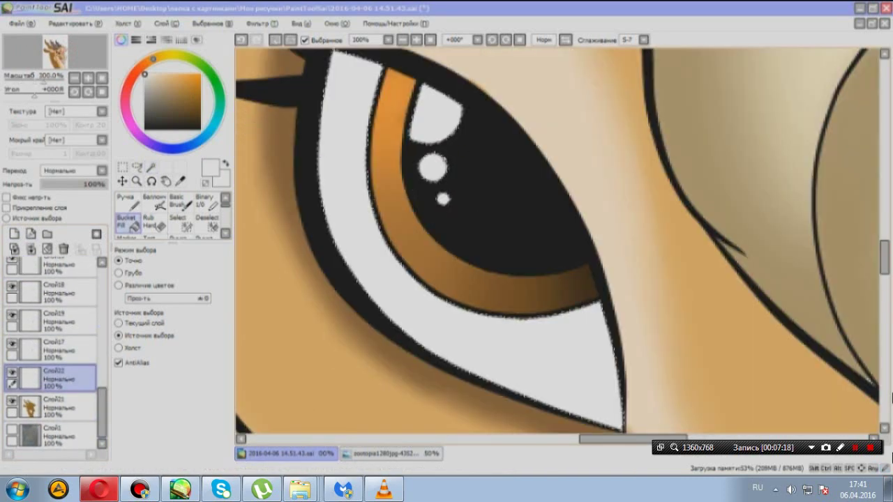
scroll(370, 185, "down", 7)
scroll(426, 279, "down", 1)
Lower the brown silhouette layer's opacity to 72% and copy the silhouette.
left_click(52, 407)
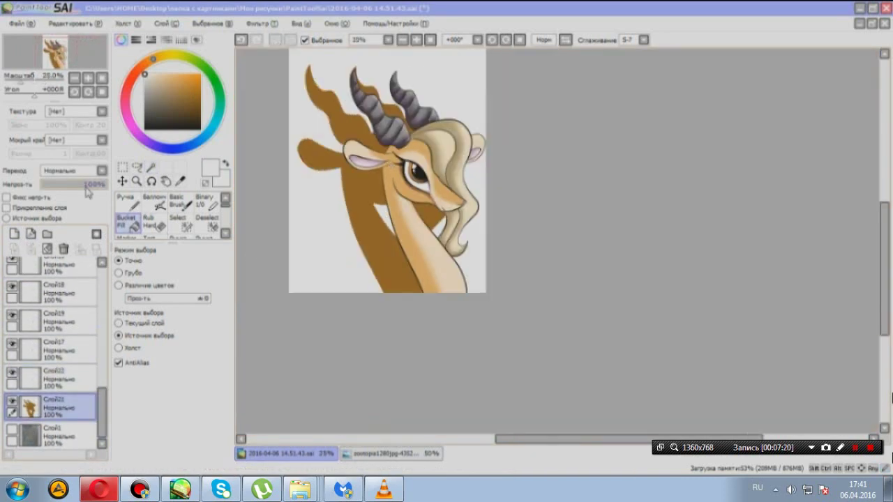
key("ctrl+t")
scroll(564, 372, "up", 1)
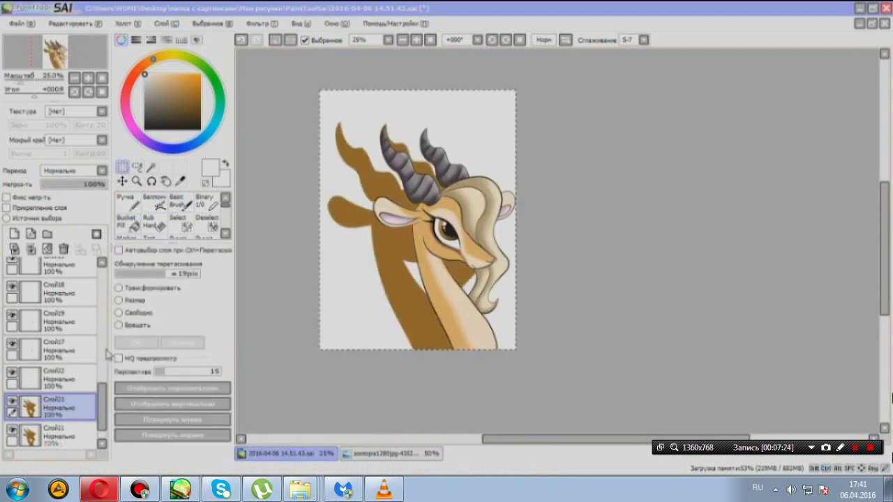
Paste the silhouette as a second copy shifted to the left and move its layer beneath the original silhouette.
key("ctrl+v")
key("ctrl+t")
left_click_drag(325, 354, 273, 368)
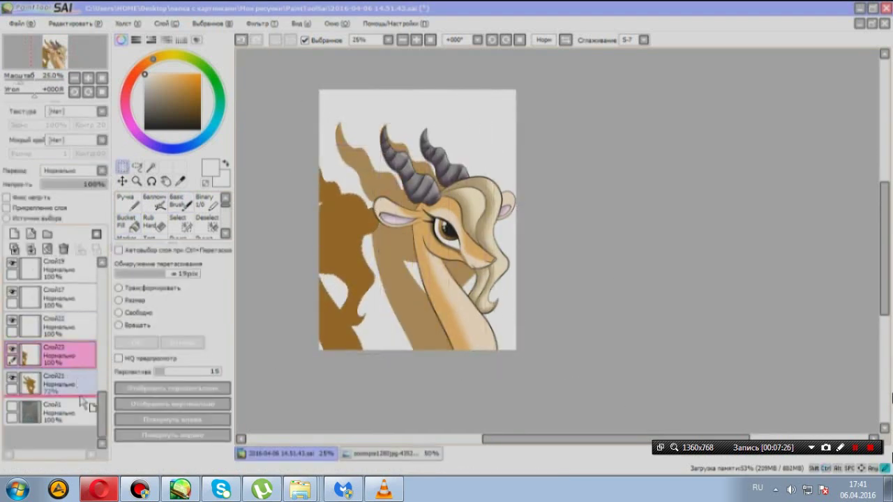
left_click_drag(81, 403, 82, 398)
Transform the second silhouette, positioning it lower and partly beyond the canvas's left edge.
key("ctrl+t")
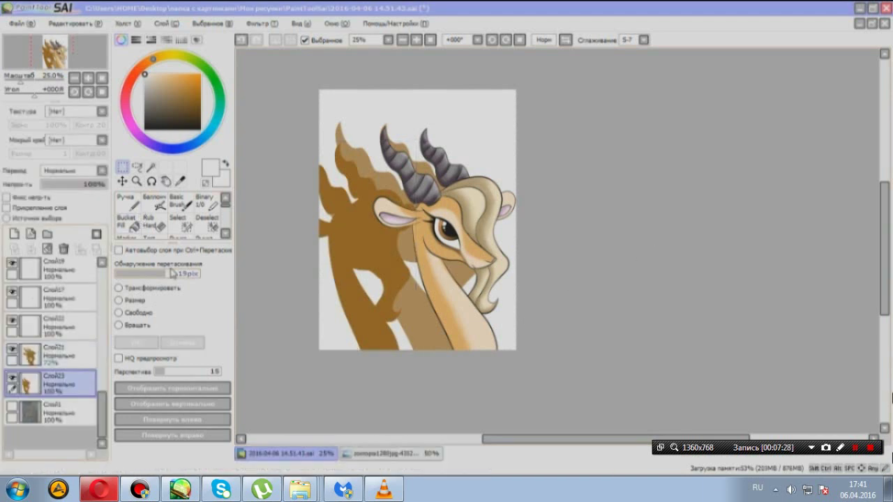
mouse_move(352, 205)
left_mouse_down()
mouse_move(334, 193)
mouse_move(454, 215)
mouse_move(343, 216)
left_mouse_up()
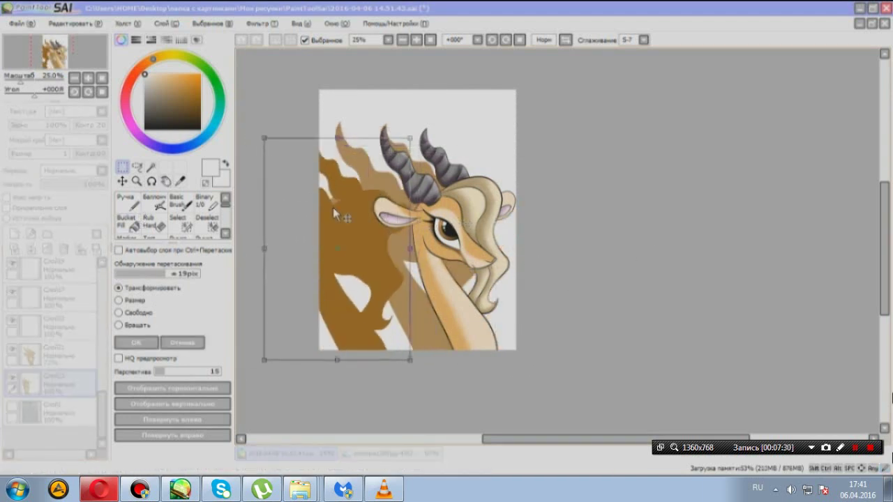
key("Return")
Select the second silhouette's area and recolour it with a golden-orange fill.
left_click(152, 167)
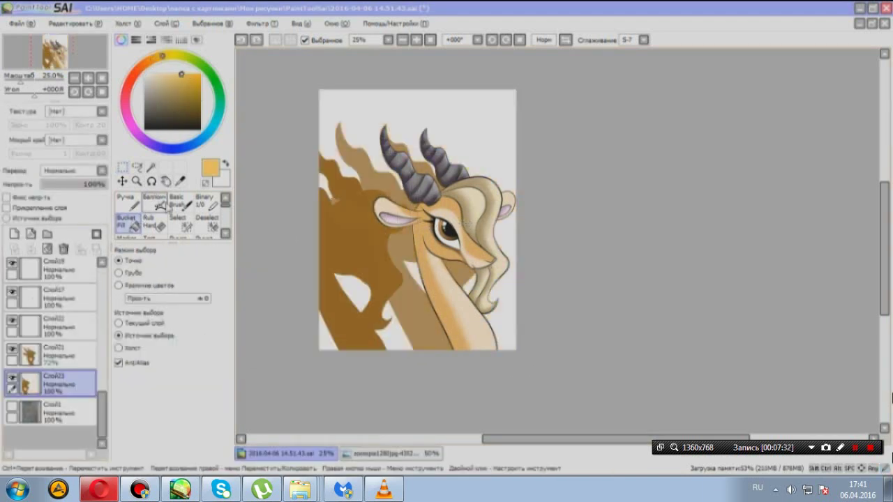
key("ctrl+plus")
left_click(127, 221)
key("ctrl+minus")
left_click(349, 231)
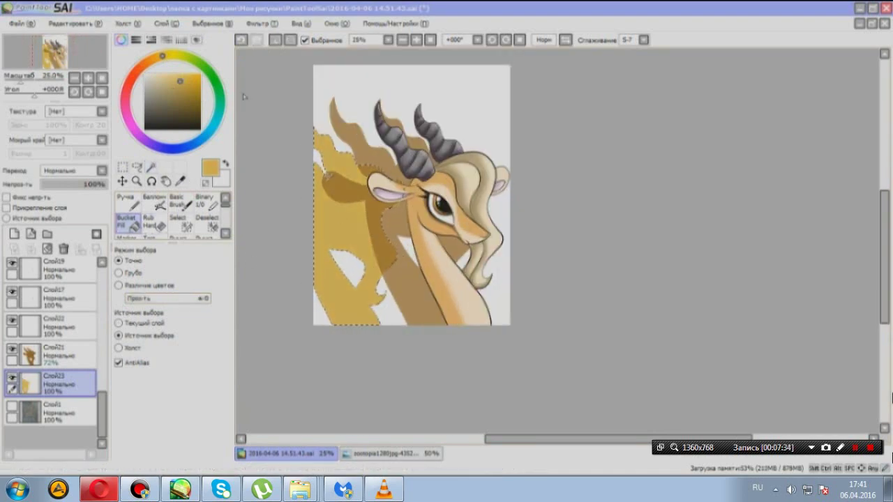
key("ctrl+plus")
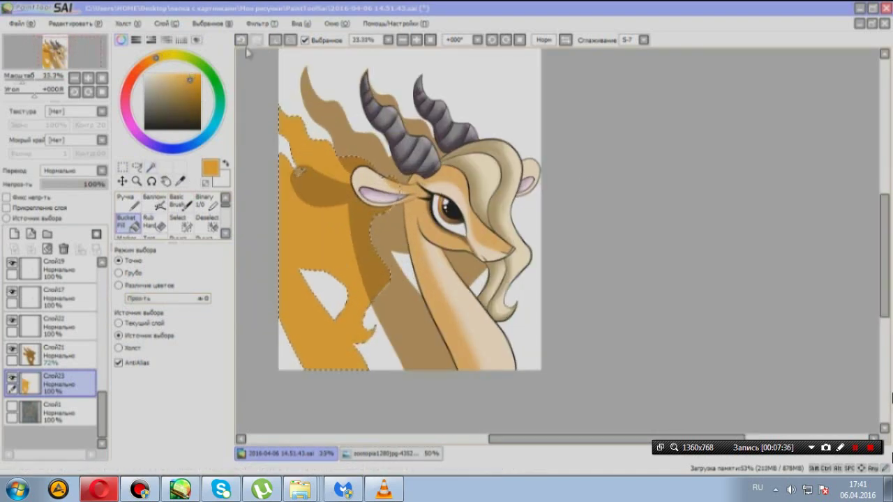
Add a new layer beneath the orange silhouette and choose a dark golden yellow as the colour.
key("ctrl+minus")
key("ctrl+plus")
key("ctrl+plus")
key("ctrl+minus")
key("ctrl+minus")
key("ctrl+minus")
key("ctrl+minus")
left_click(53, 412)
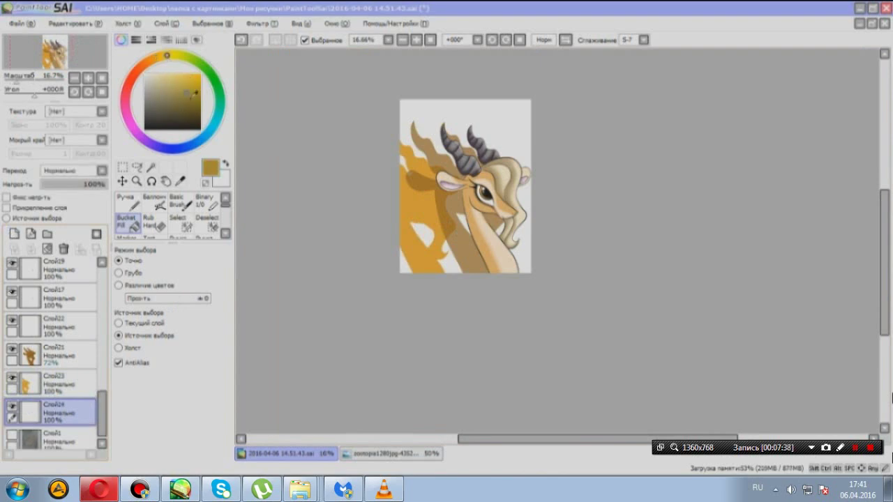